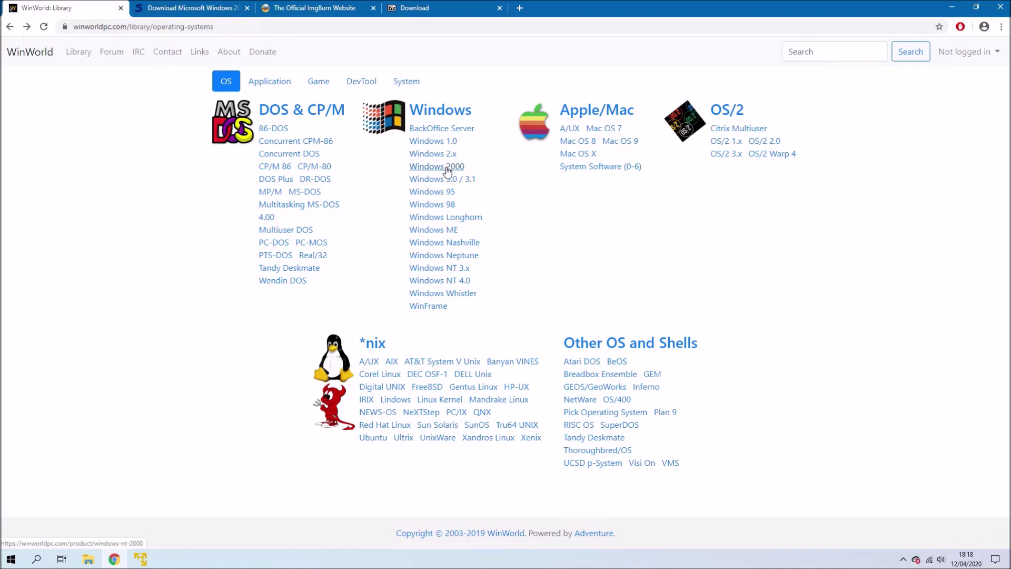
Review the WinWorld SP5 download page and its mirrors, then the ImgBurn and 7-Zip download pages
click(203, 5)
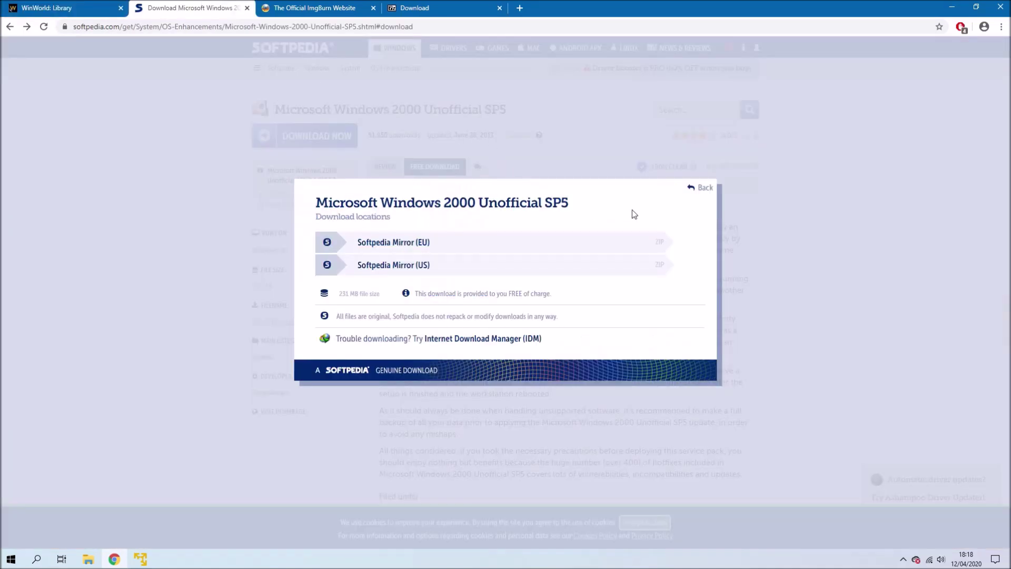
click(703, 188)
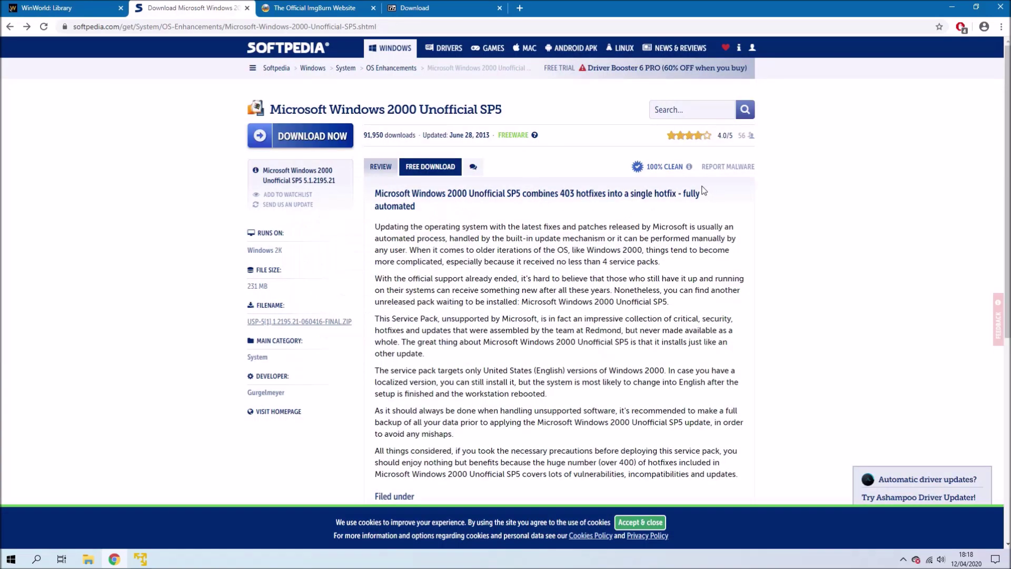
click(336, 135)
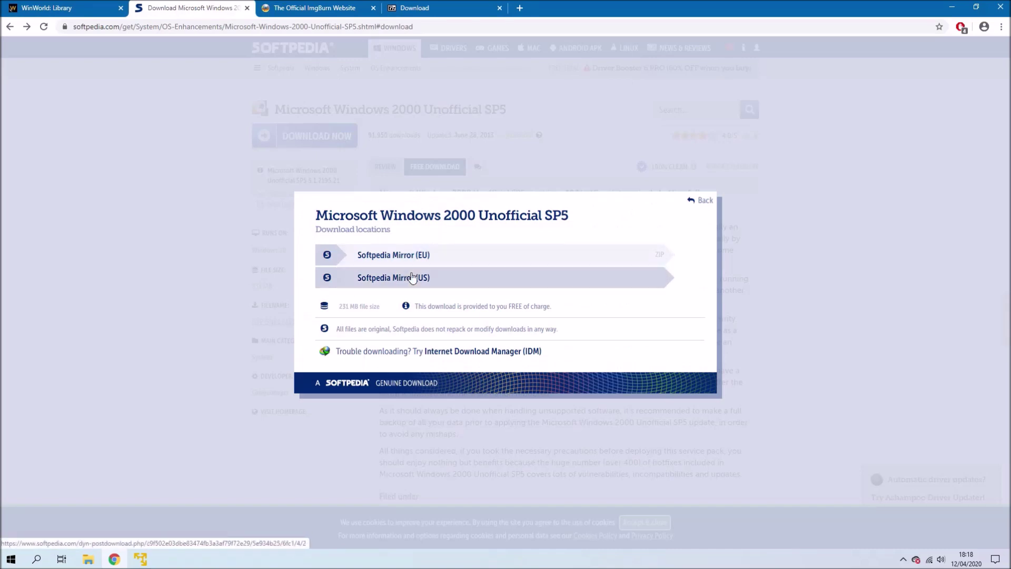
click(346, 8)
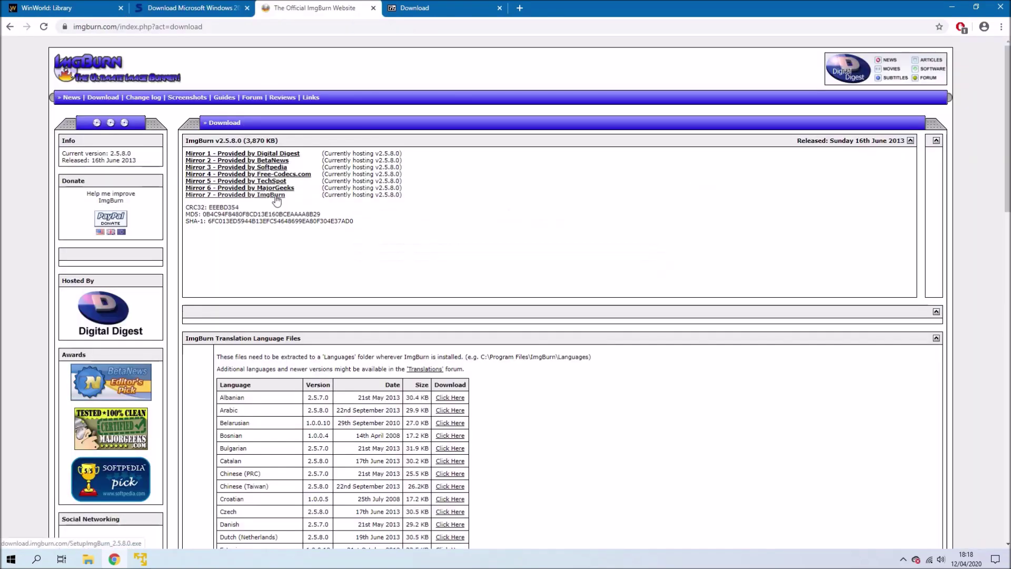
click(420, 13)
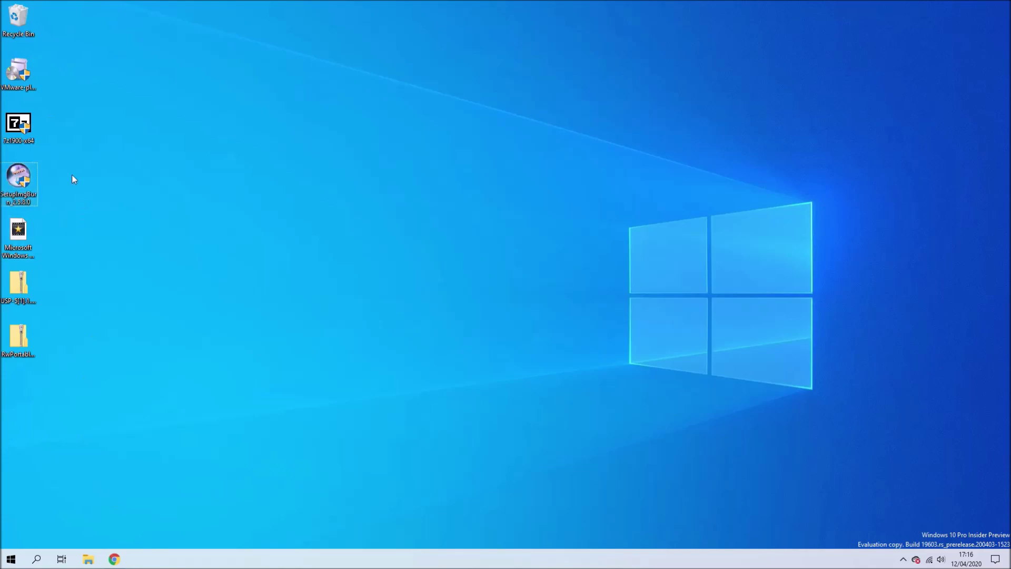
Install VMware Workstation 15 Player with default options, accepting the licence and skipping the desktop shortcut
double_click(18, 80)
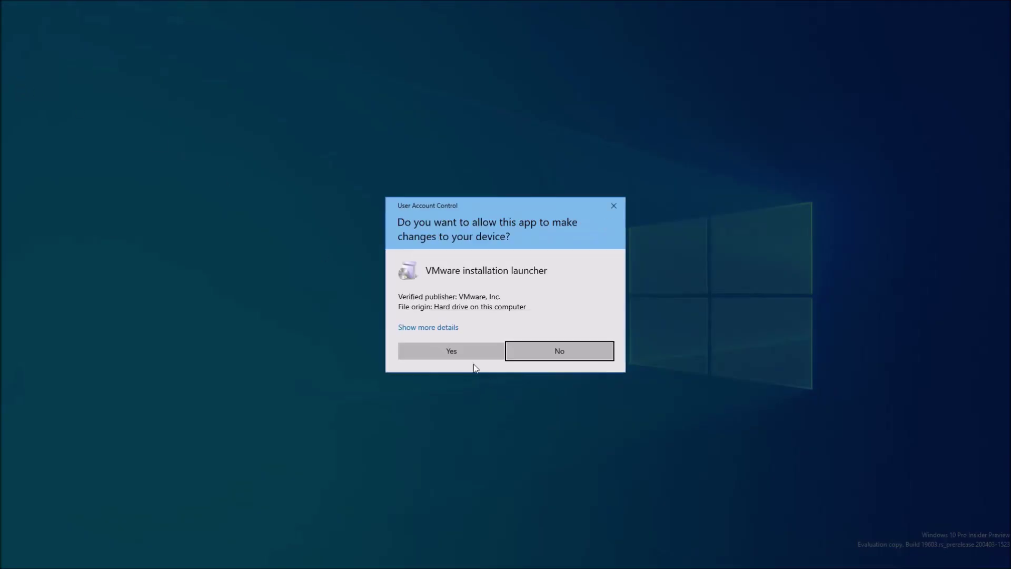
click(482, 348)
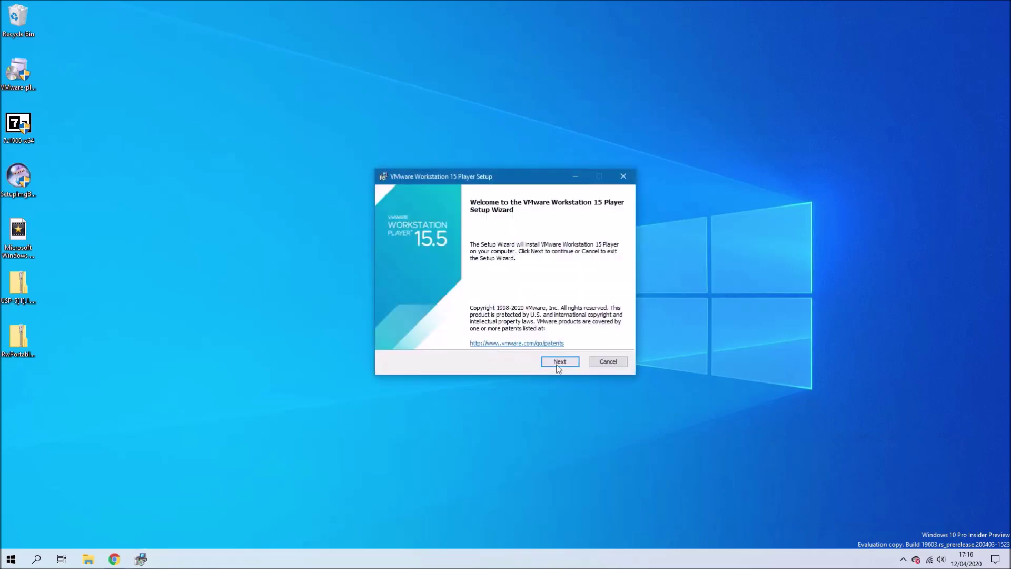
click(559, 363)
click(496, 340)
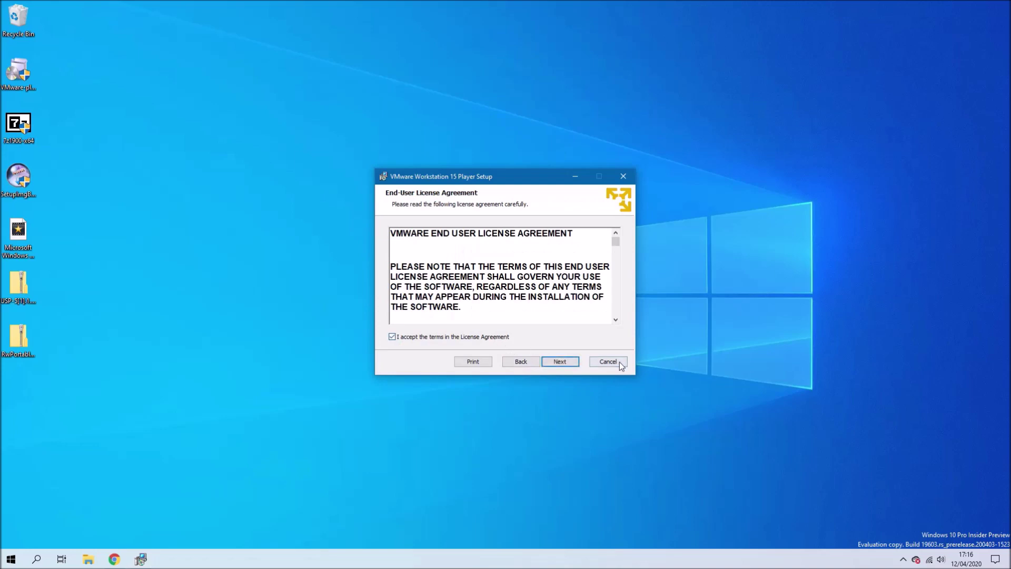
click(560, 363)
click(562, 363)
click(563, 364)
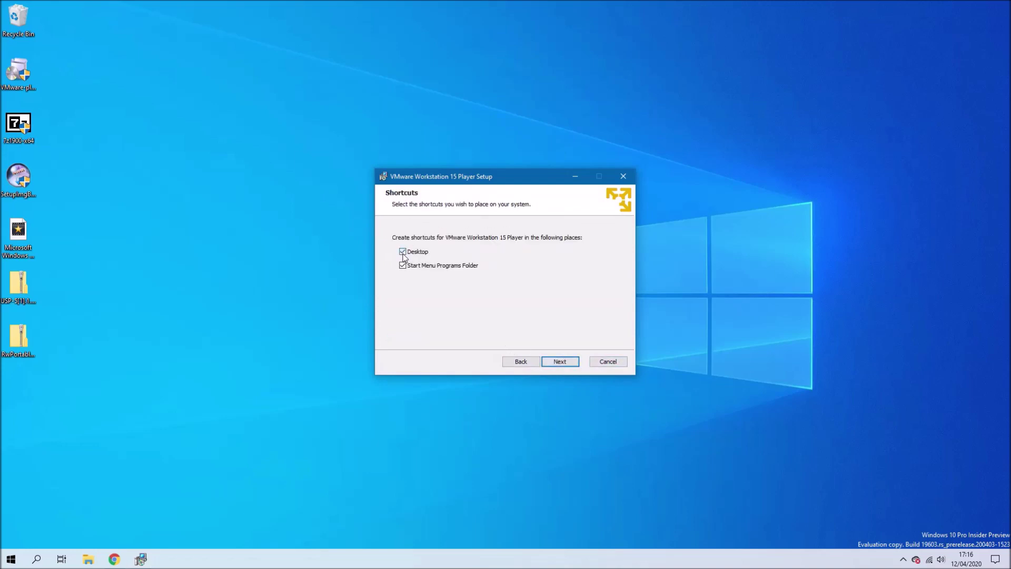
click(403, 252)
click(560, 361)
click(560, 362)
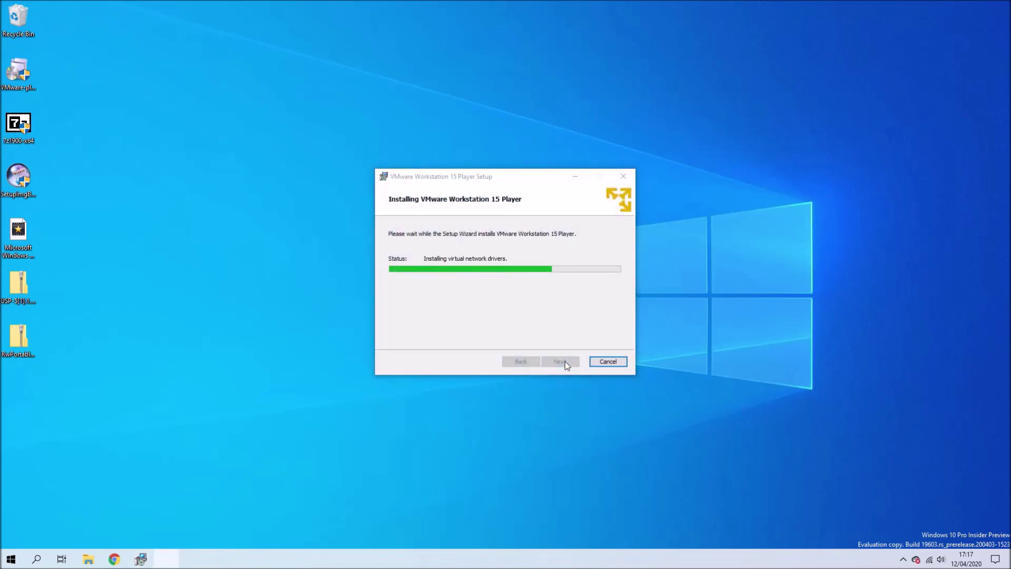
Close the VMware setup, install 7-Zip 19.00 to C:\Program Files\7-Zip, and start the ImgBurn installer
click(609, 361)
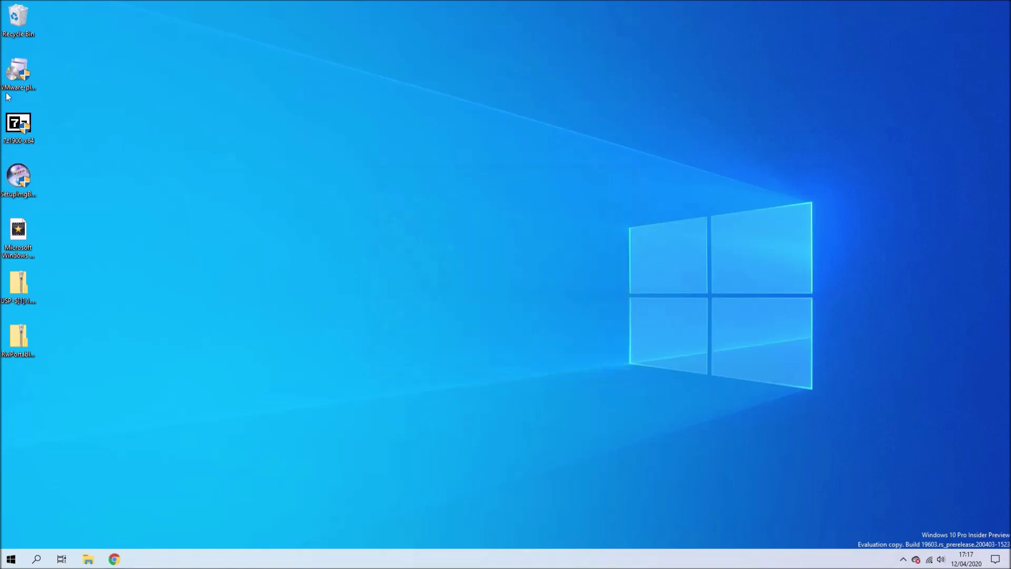
double_click(23, 122)
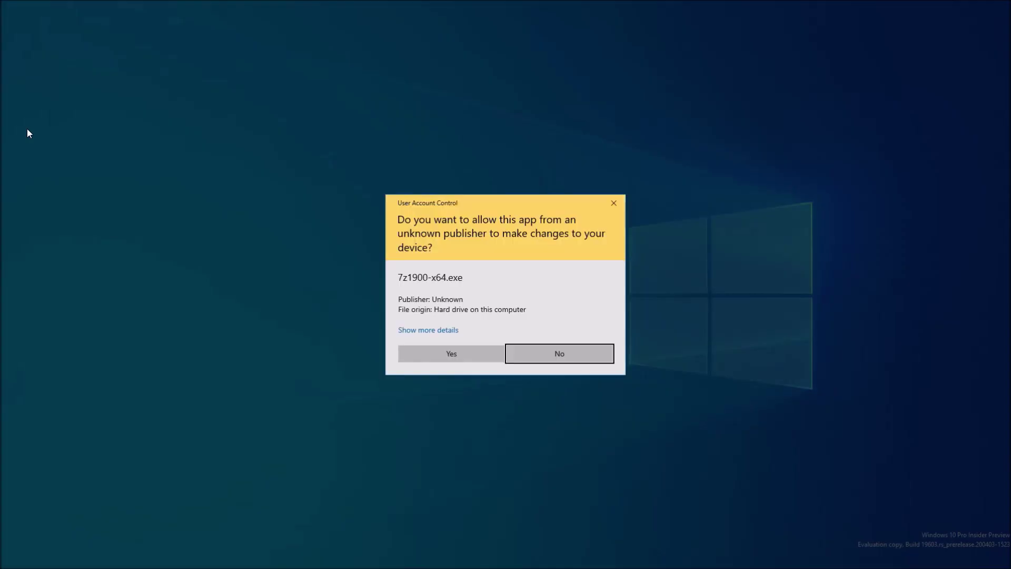
click(459, 359)
click(493, 315)
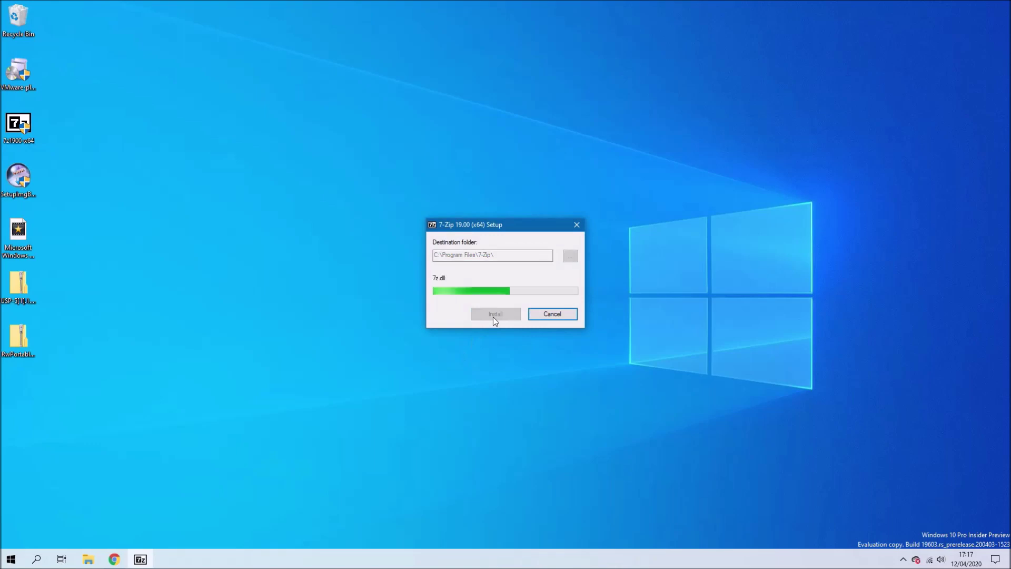
click(496, 314)
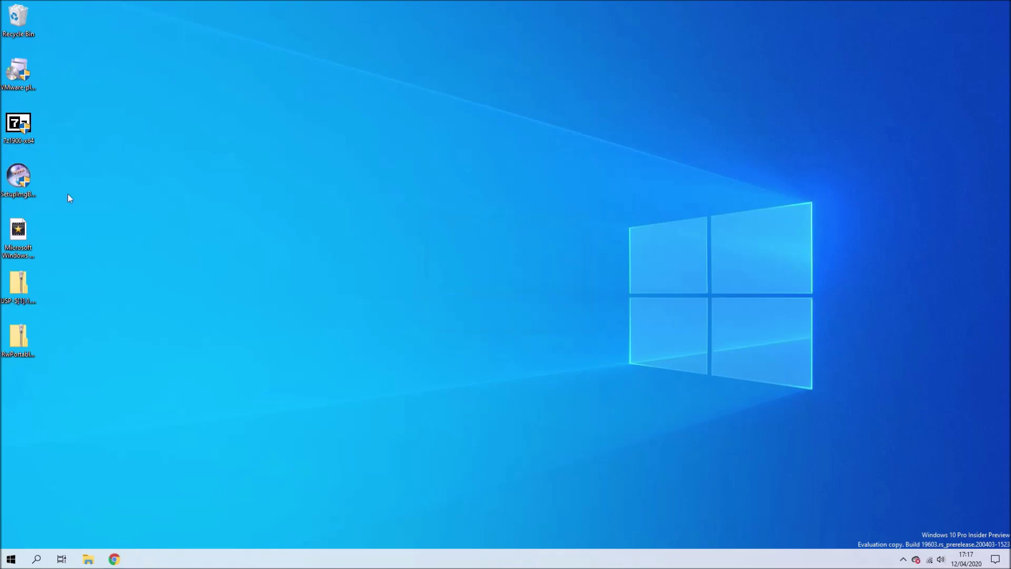
double_click(26, 195)
Install ImgBurn 2.5.8.0 with Full components and default paths, declining McAfee WebAdvisor and update checks
click(436, 354)
click(564, 365)
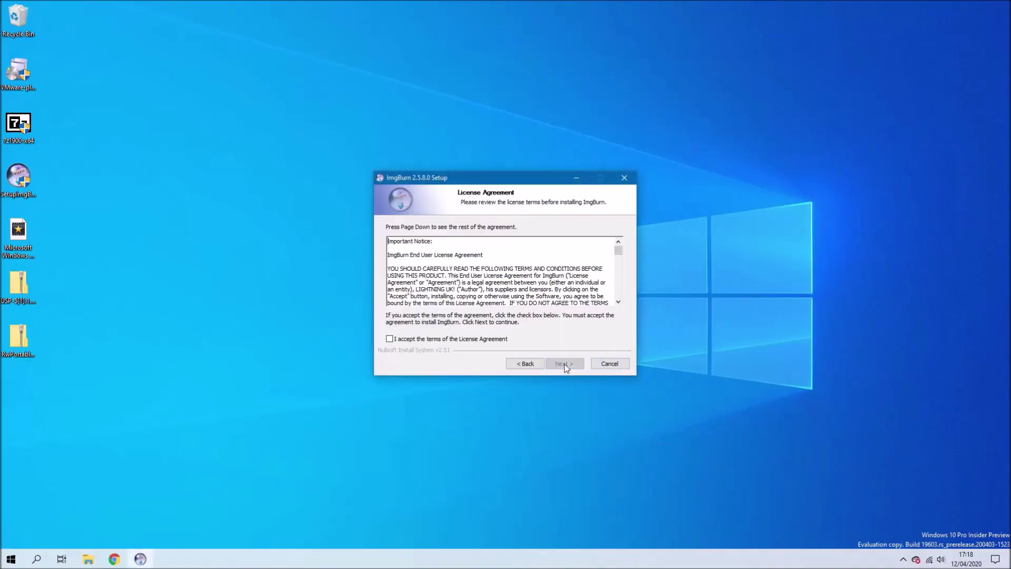
click(491, 340)
click(573, 365)
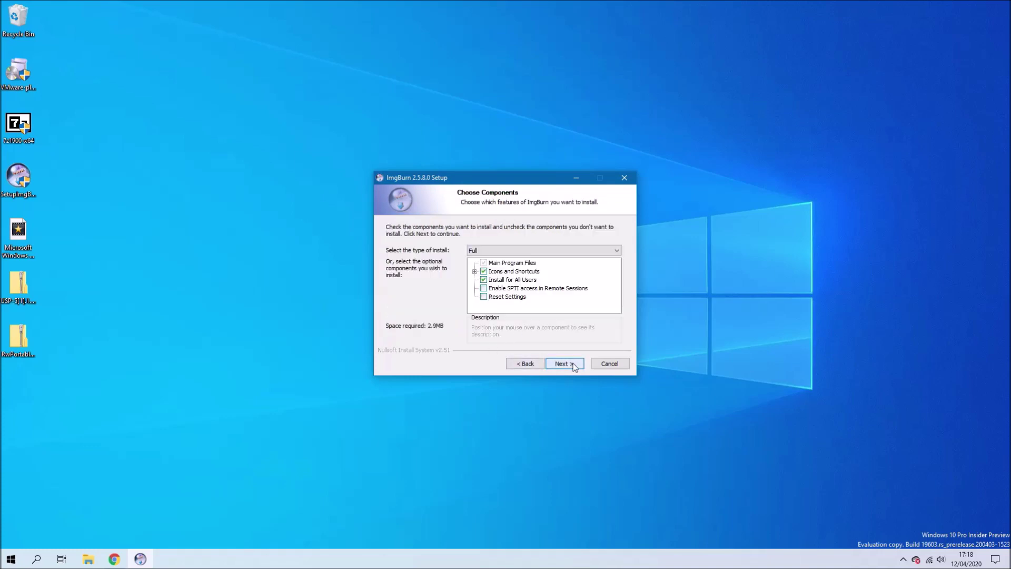
click(574, 366)
click(574, 366)
click(574, 366)
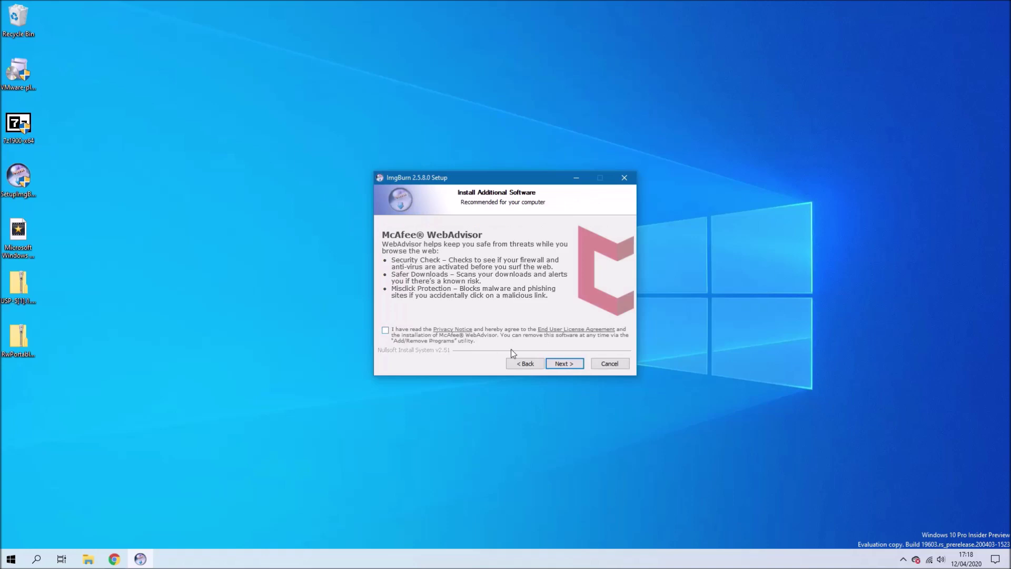
click(562, 364)
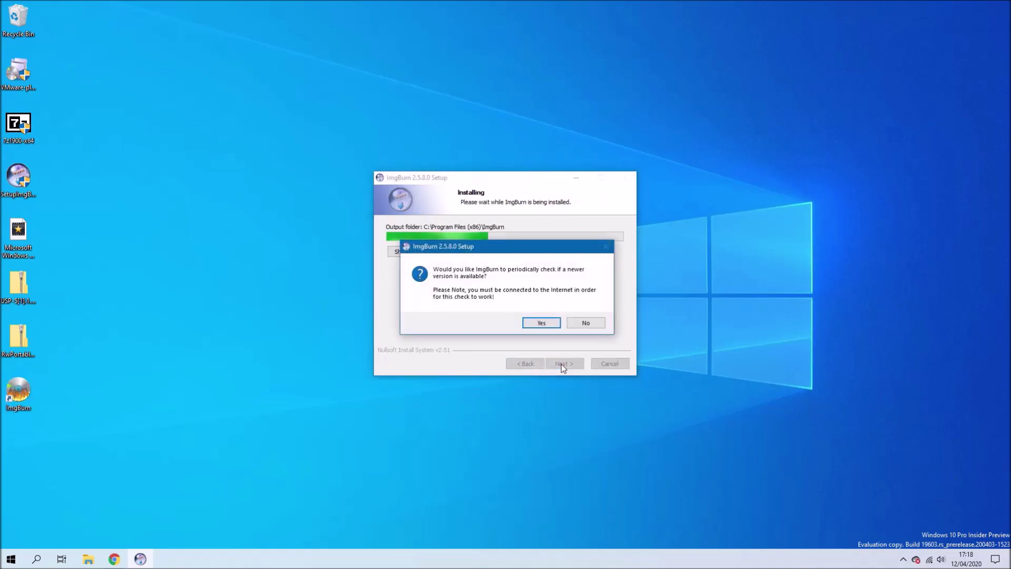
click(583, 322)
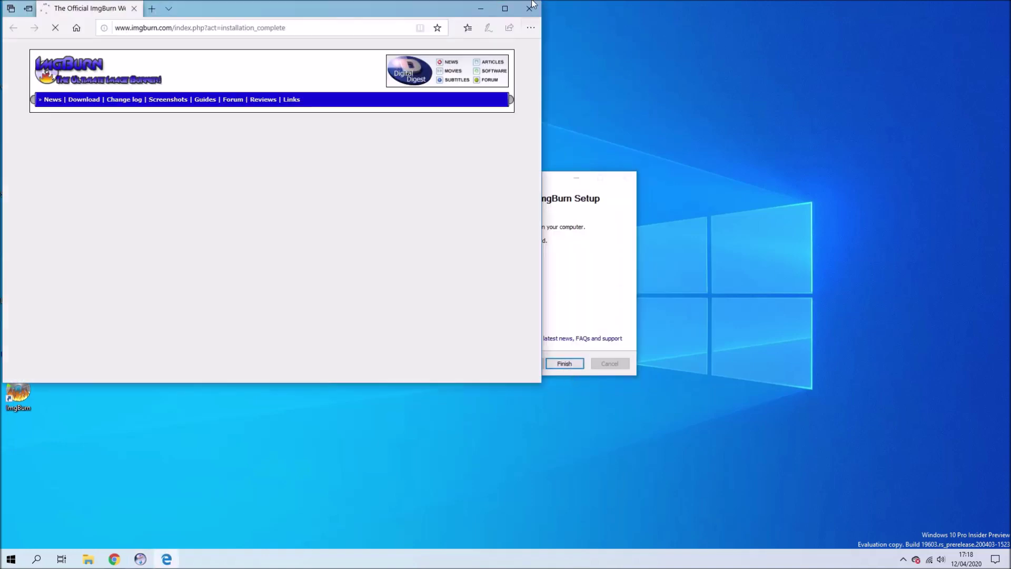
click(531, 8)
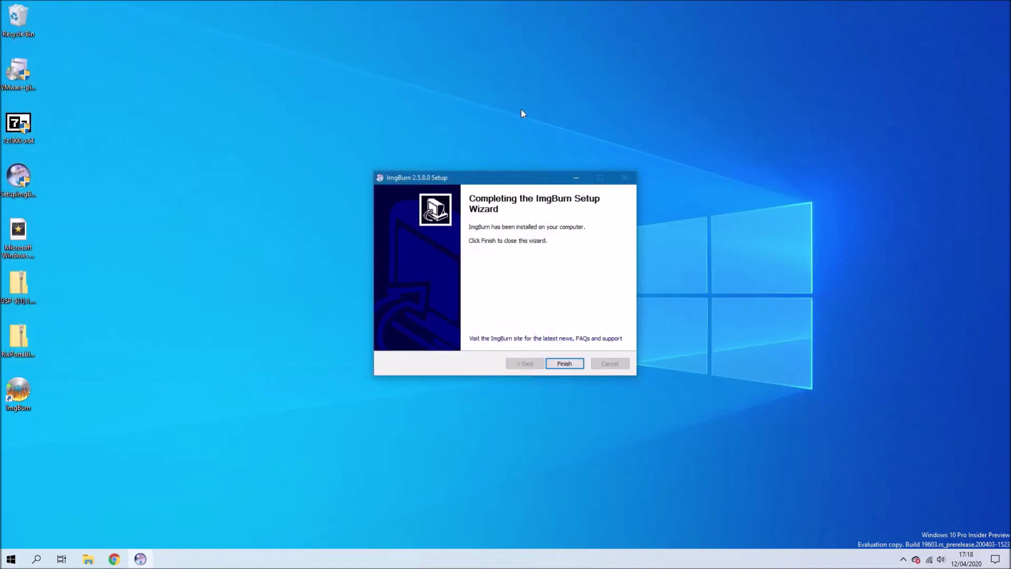
click(563, 363)
Extract the Windows 2000 Professional archive into its own folder with 7-Zip
click(20, 233)
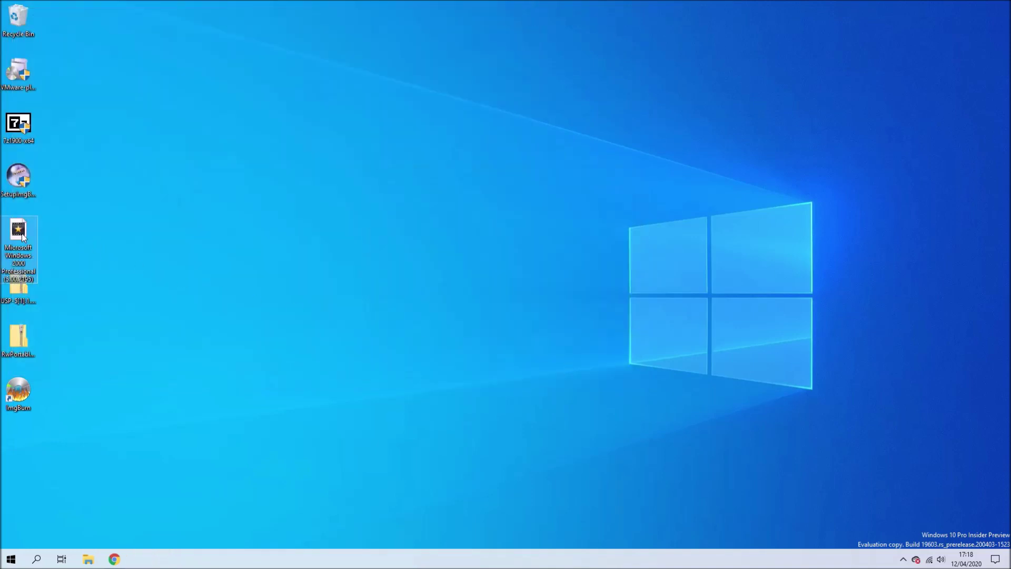
right_click(20, 233)
mouse_move(90, 265)
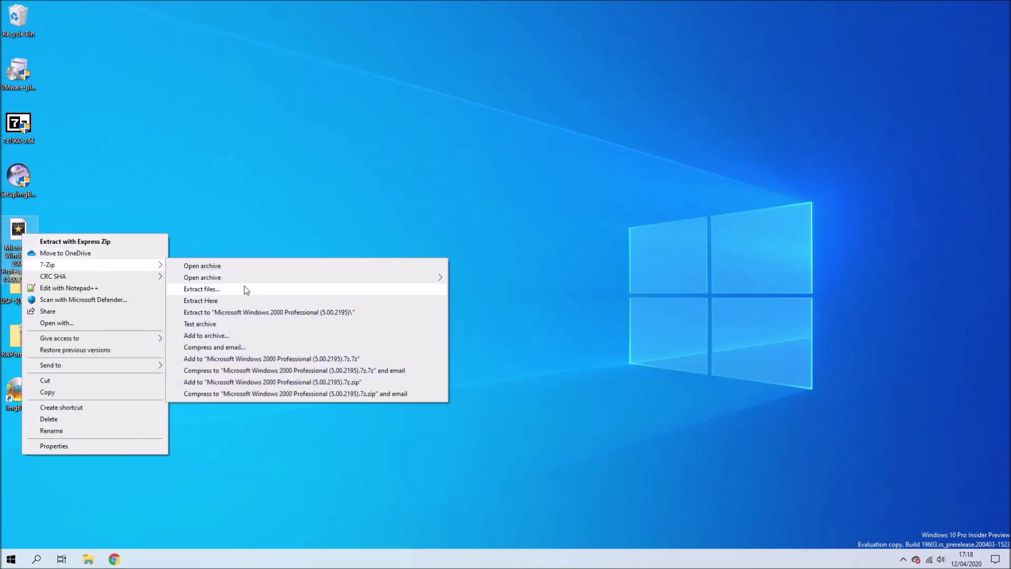
click(283, 312)
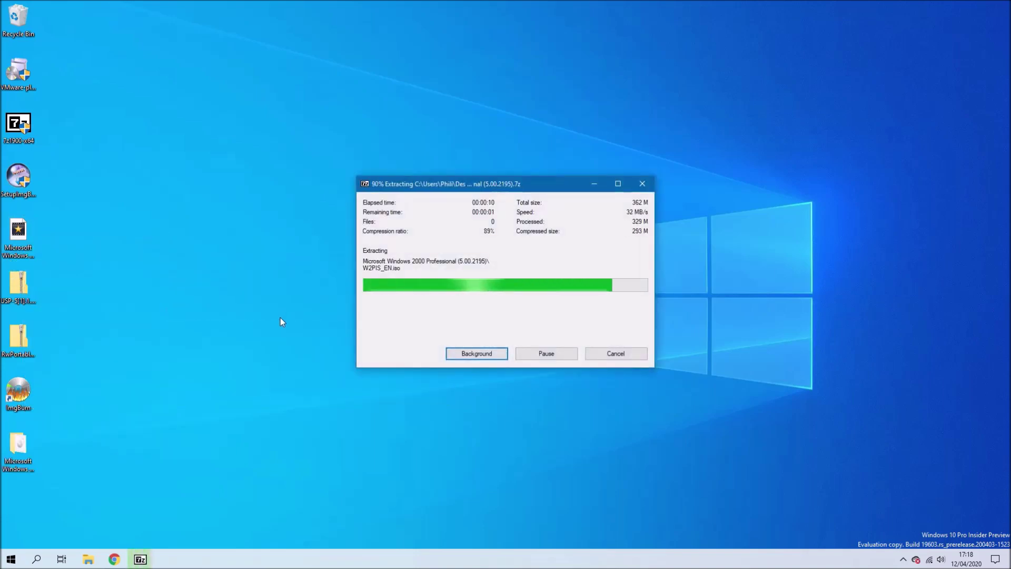
drag(81, 285, 58, 242)
Move the W2PIS_EN disc image from the extracted folder onto the desktop
double_click(58, 235)
drag(276, 192, 97, 233)
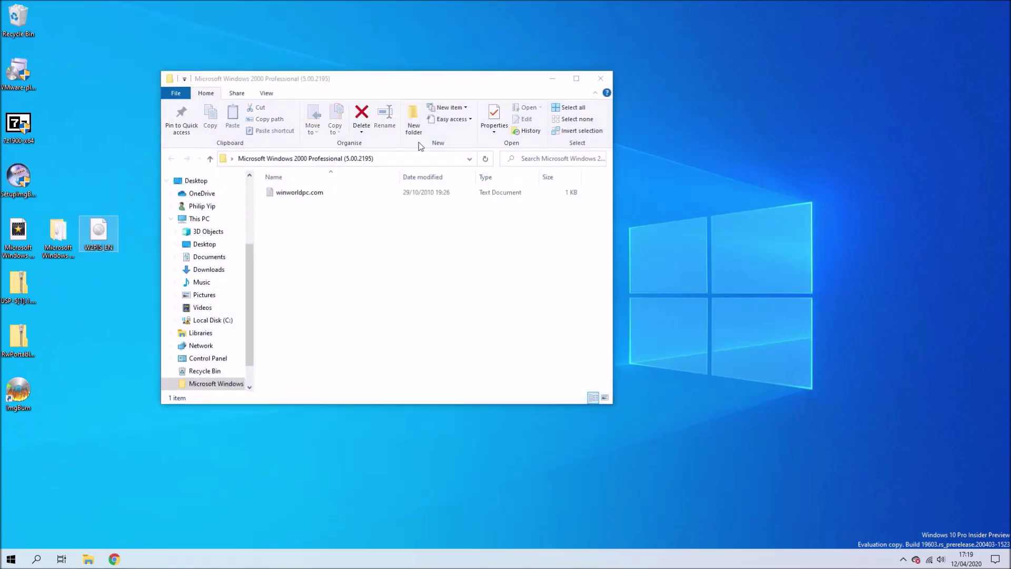
click(599, 79)
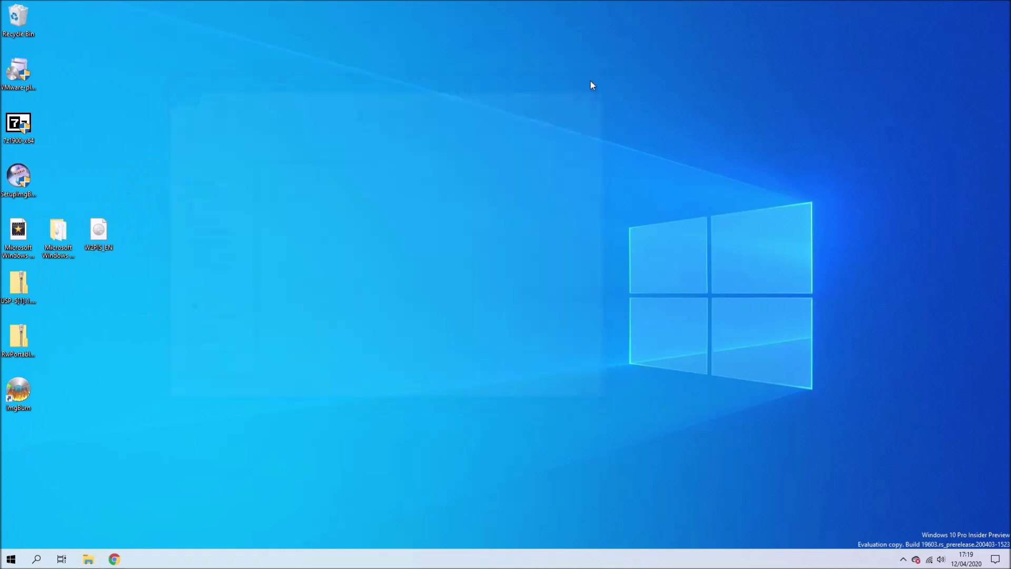
Extract the whole USP-5 zip into its suggested folder
right_click(30, 299)
click(109, 318)
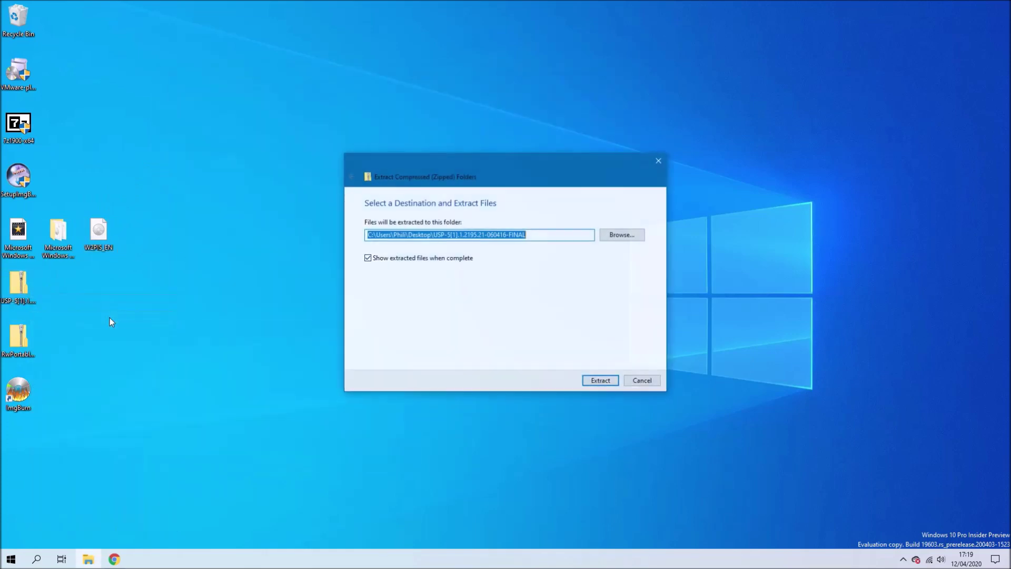
click(600, 379)
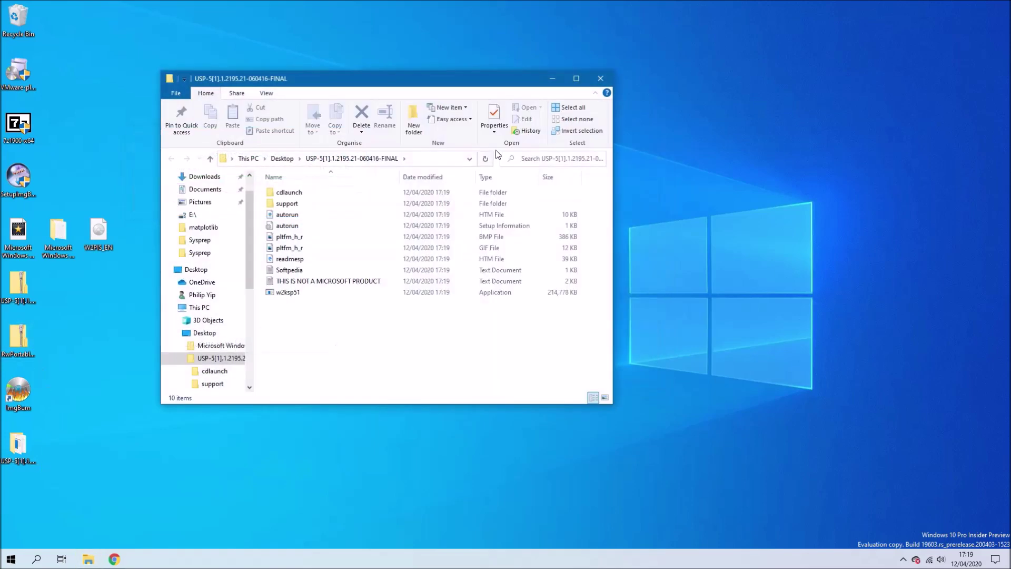
click(600, 78)
Reposition the SP5 folder, delete the RwPortable zip, and launch ImgBurn
drag(18, 445, 46, 287)
drag(21, 345, 18, 20)
double_click(17, 402)
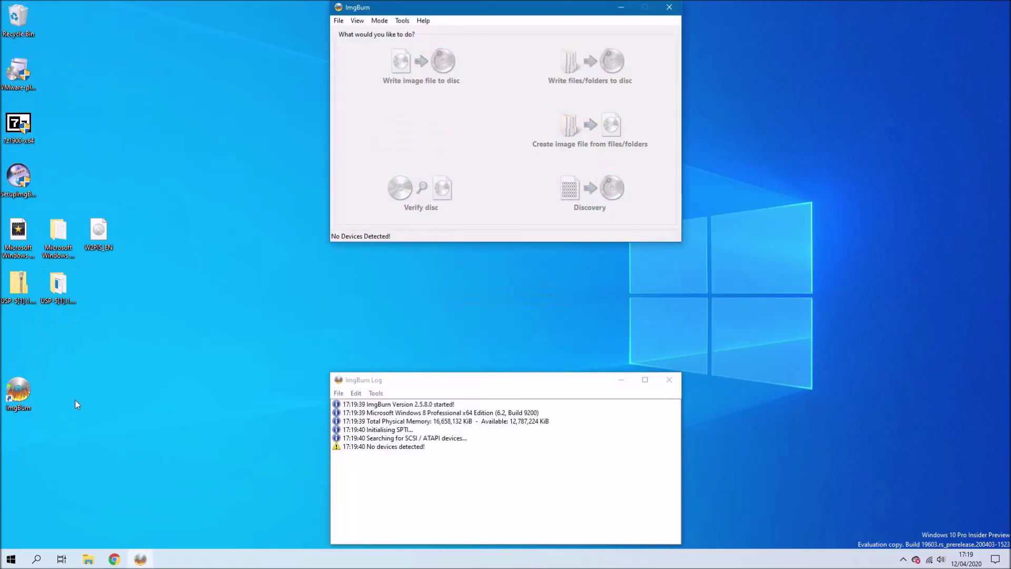
Add the USP-5 service pack folder on the Desktop as the image source
click(571, 135)
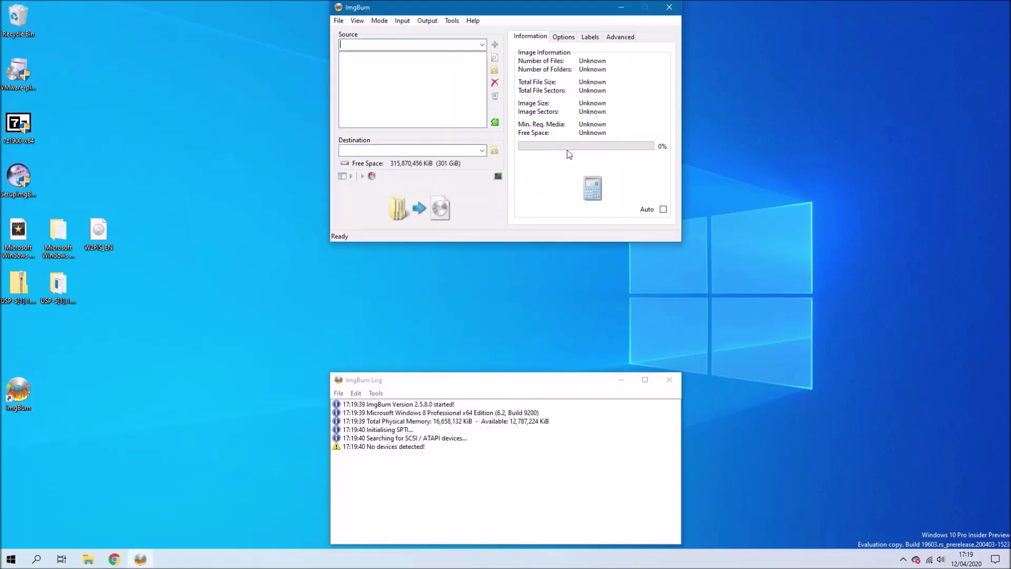
click(494, 69)
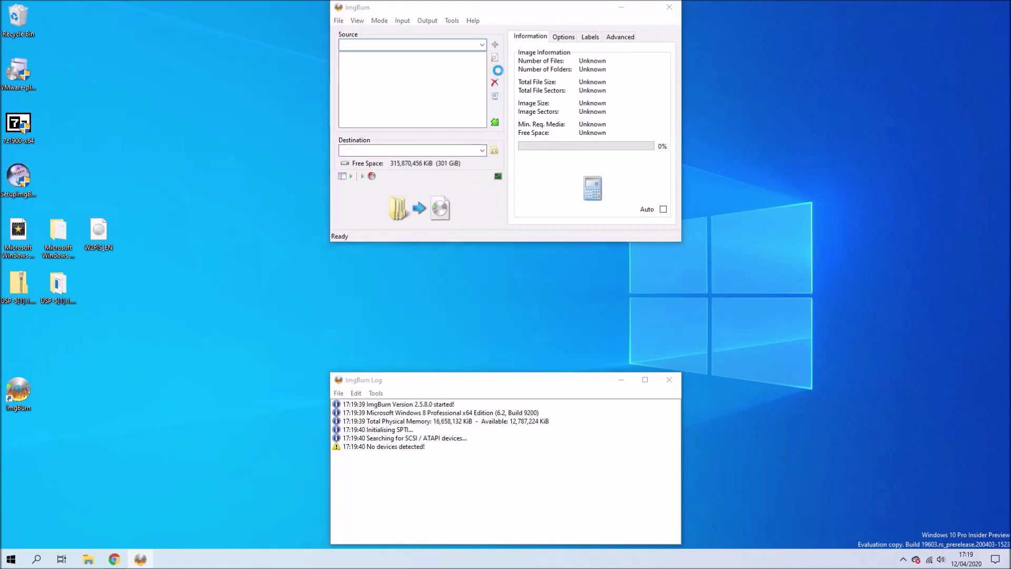
scroll(366, 118, up, 2)
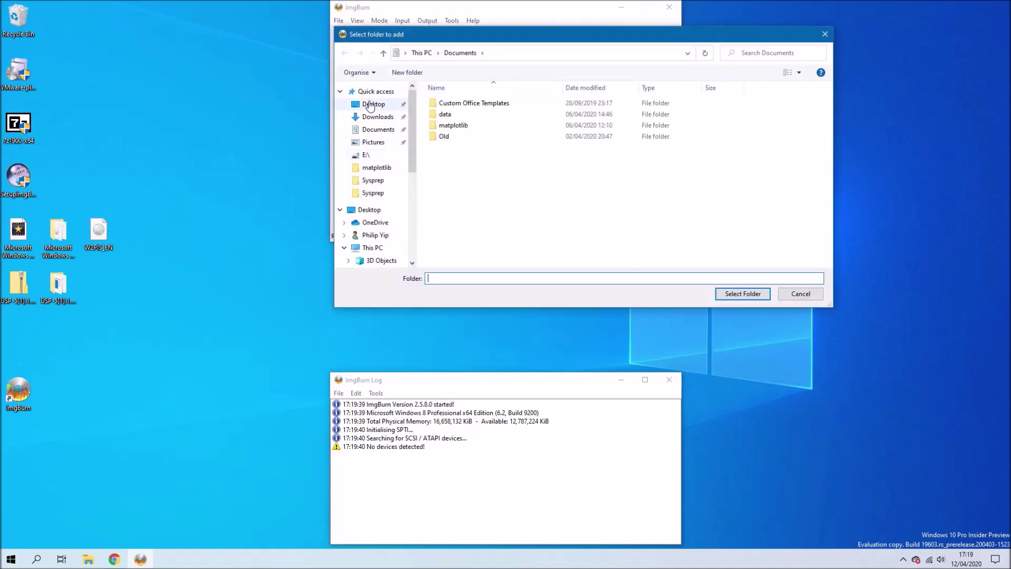
click(371, 104)
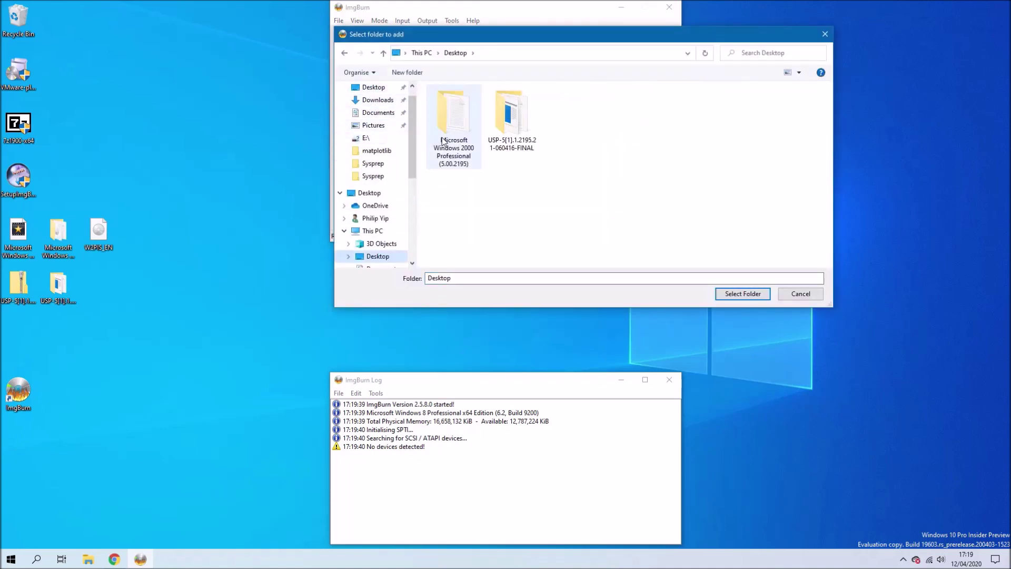
double_click(497, 125)
click(742, 293)
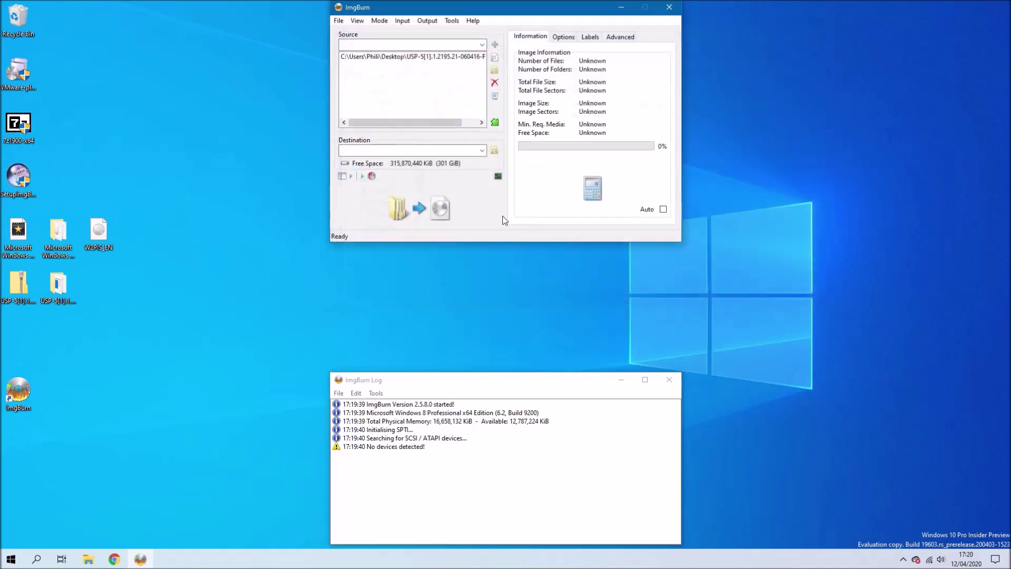
Save the image as USP5 on the Desktop, including only the folder's contents
click(420, 209)
click(368, 154)
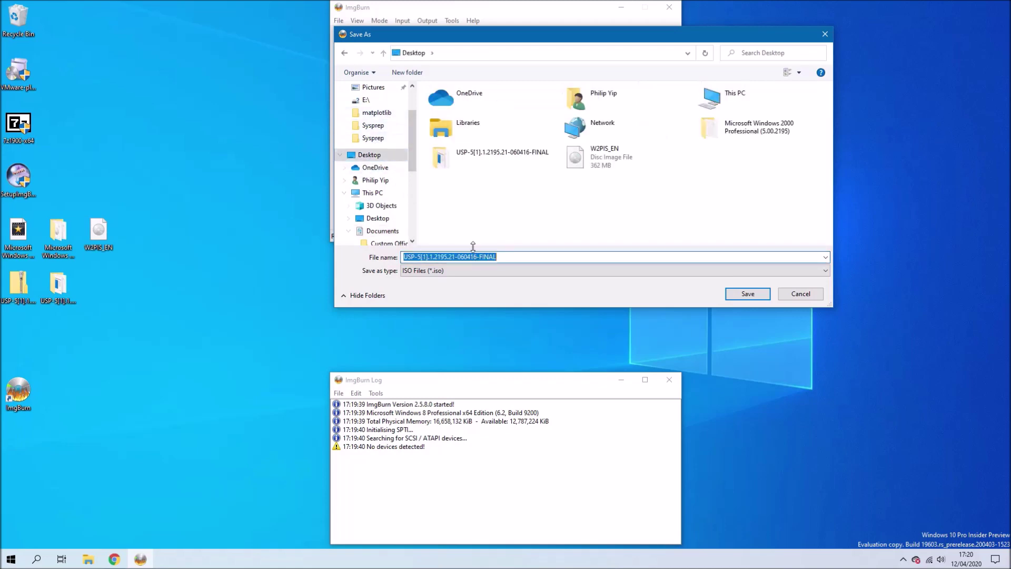
text(USP5)
key(Return)
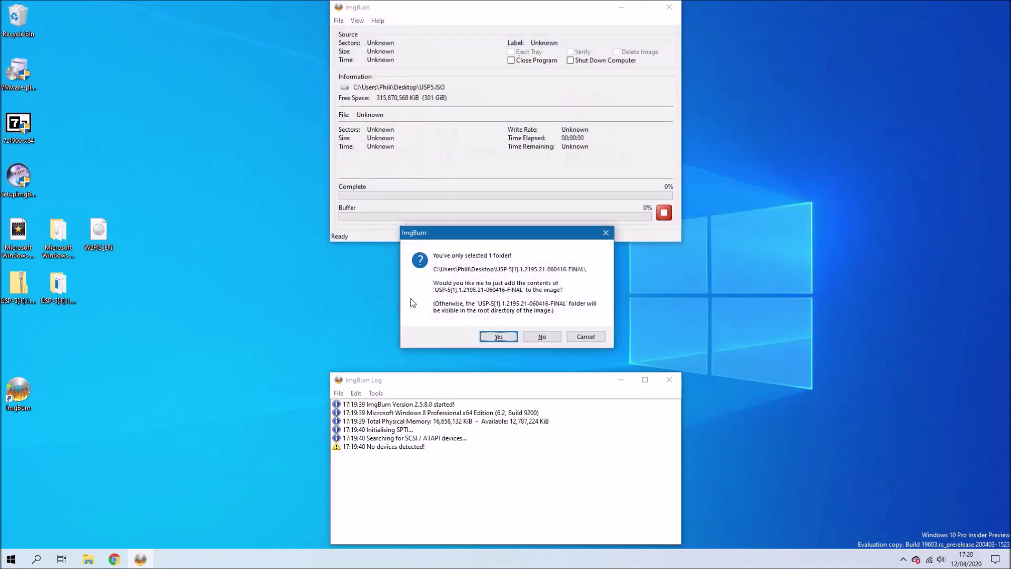
click(501, 337)
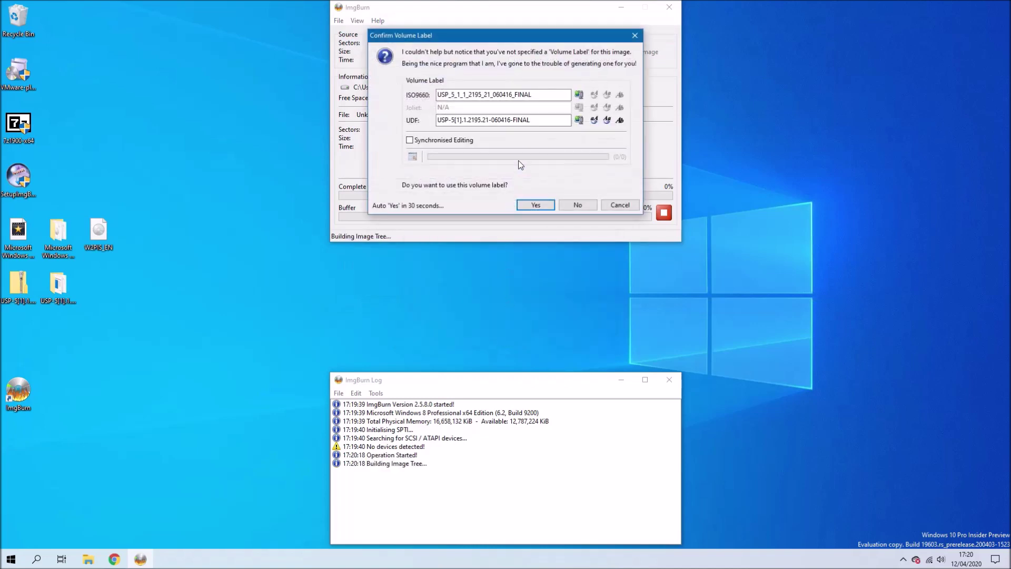
Set the volume labels to USP5 and write the USP5.ISO image
double_click(551, 96)
text(USP)
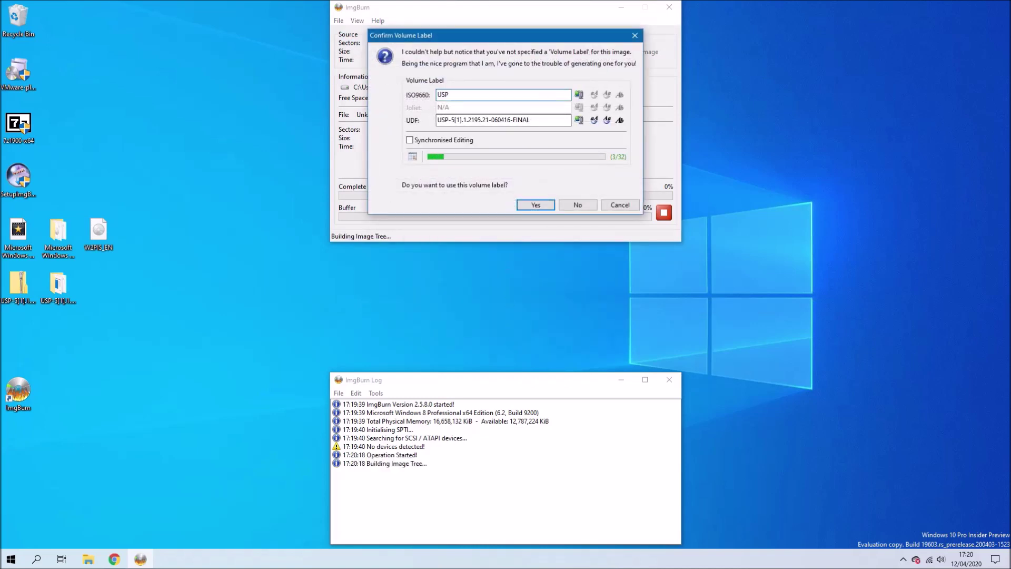
text(5)
key(Tab)
text(USP5)
key(Return)
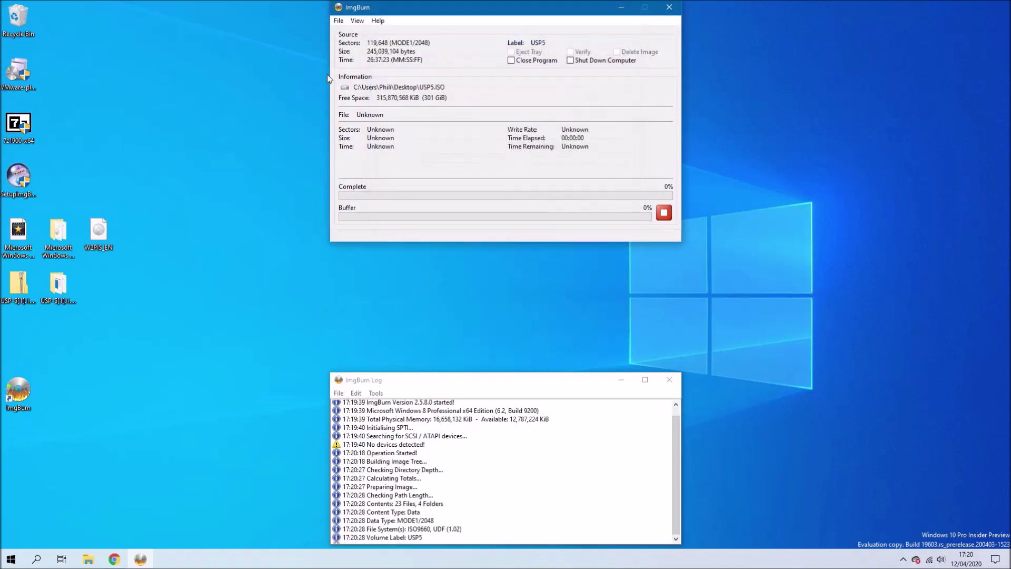
click(502, 354)
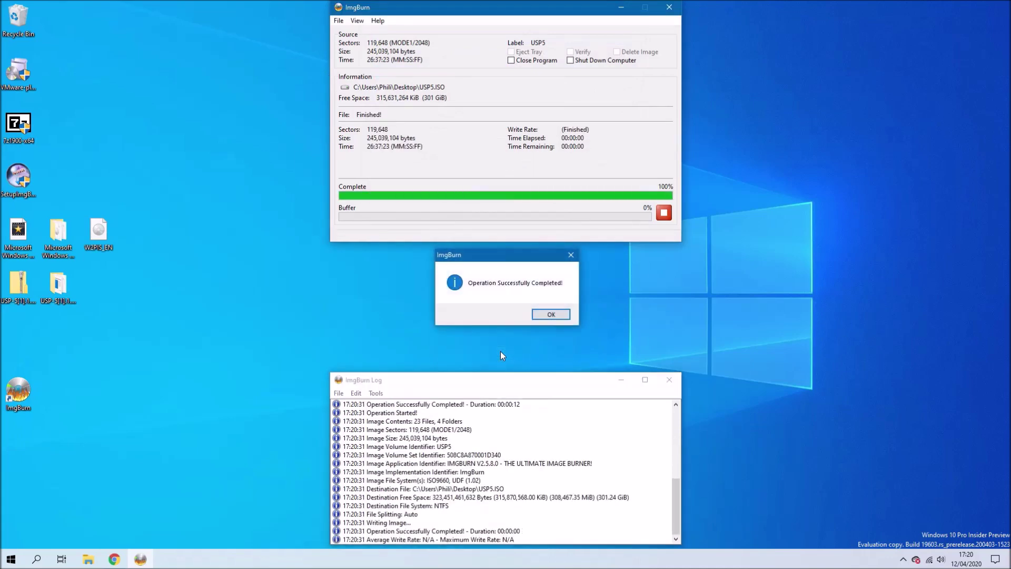
click(544, 315)
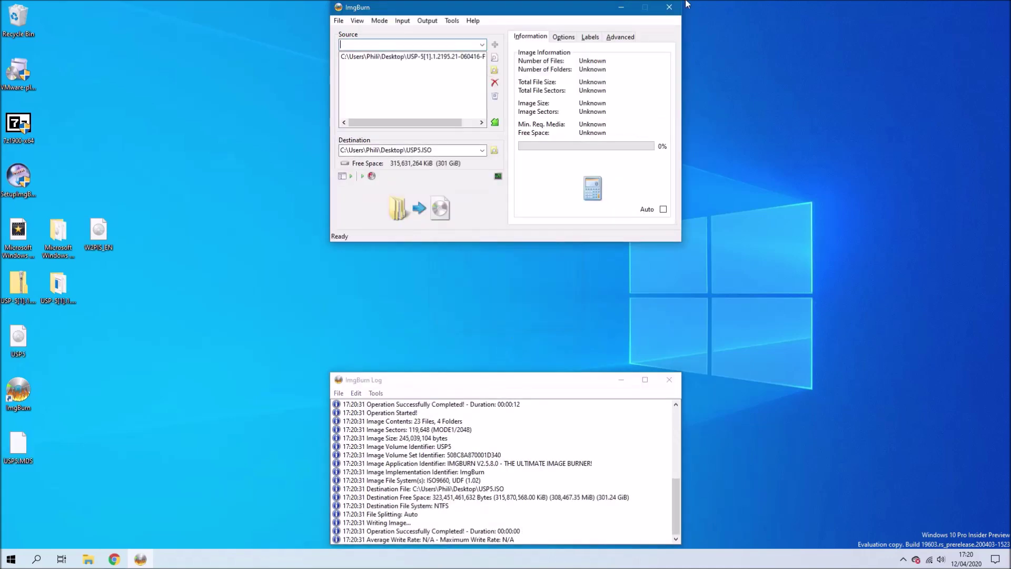
Close ImgBurn, delete the shortcut and spare USP5 file, and place USP5.ISO beside the SP5 folder
click(669, 7)
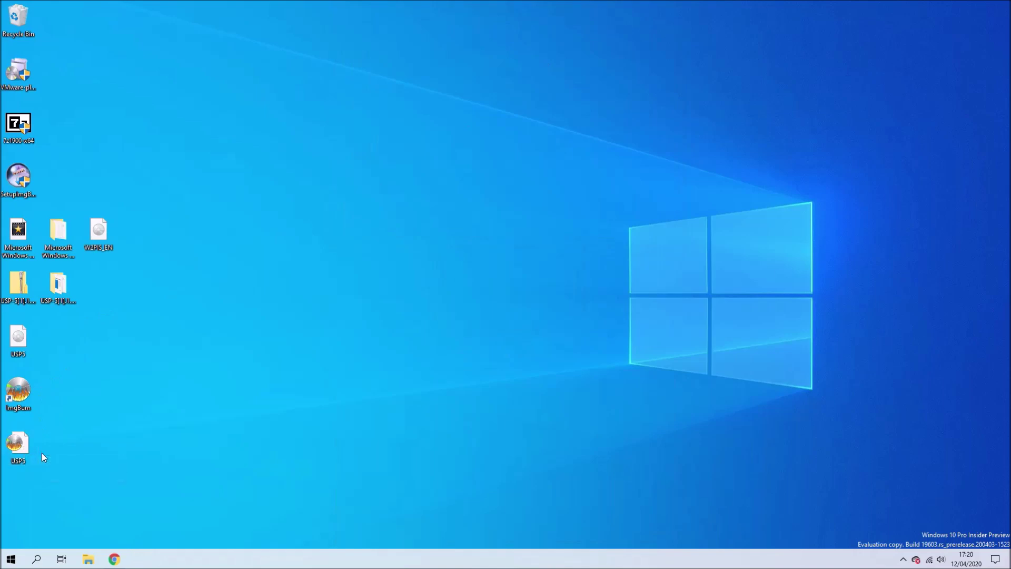
drag(66, 466, 19, 19)
drag(18, 337, 105, 289)
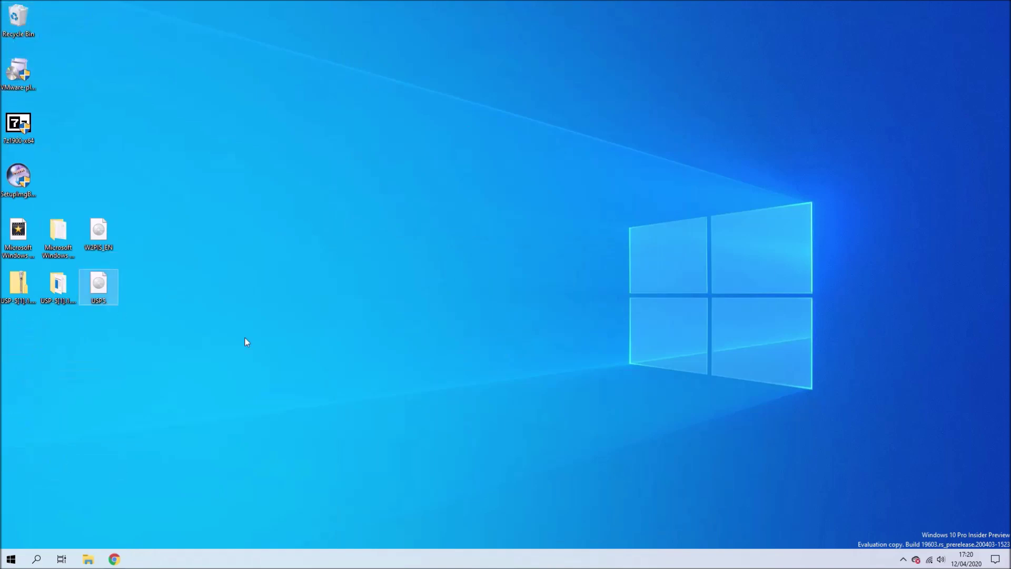
Launch VMware Workstation 15 Player and start the New Virtual Machine wizard
click(10, 559)
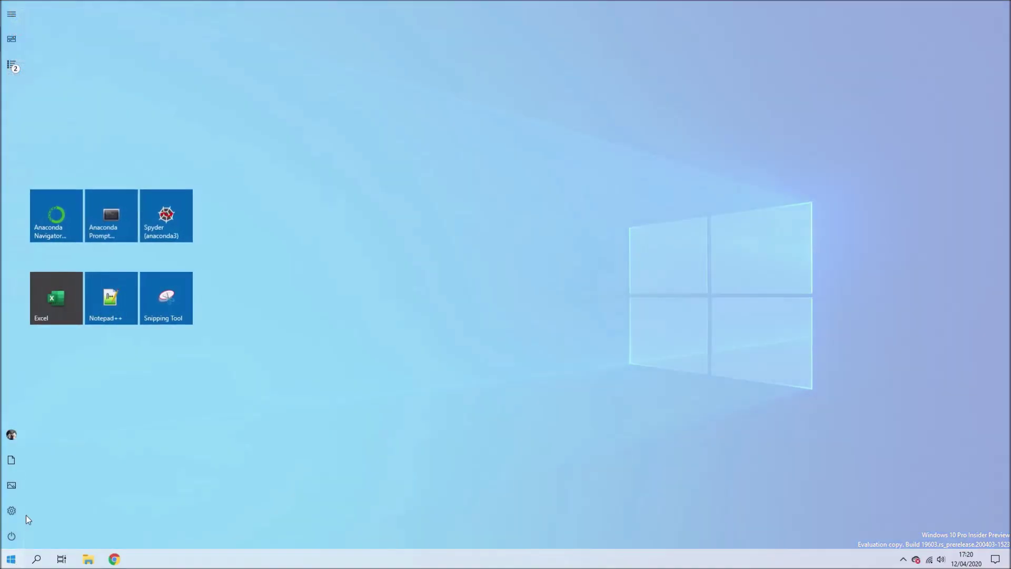
click(20, 72)
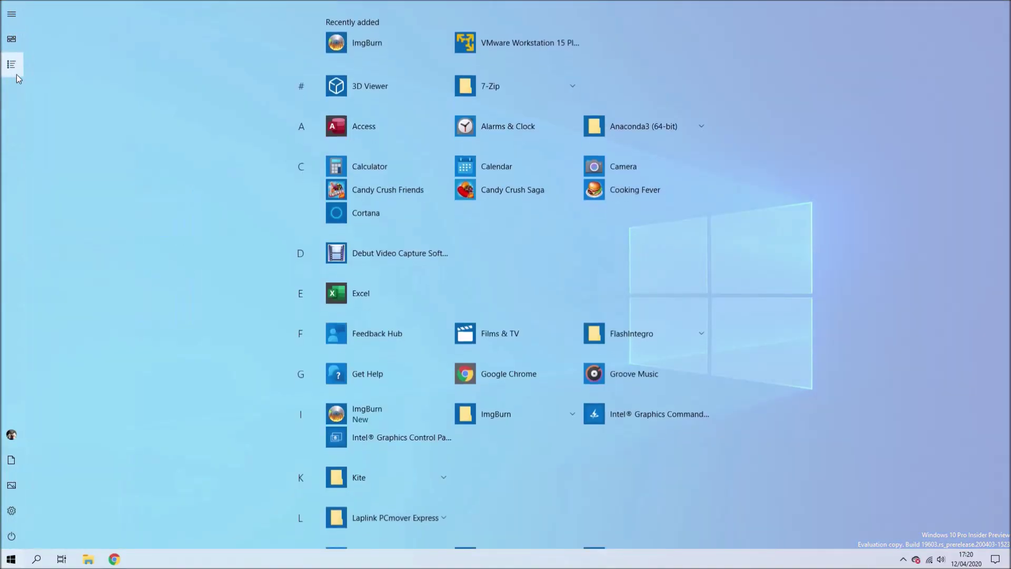
click(475, 46)
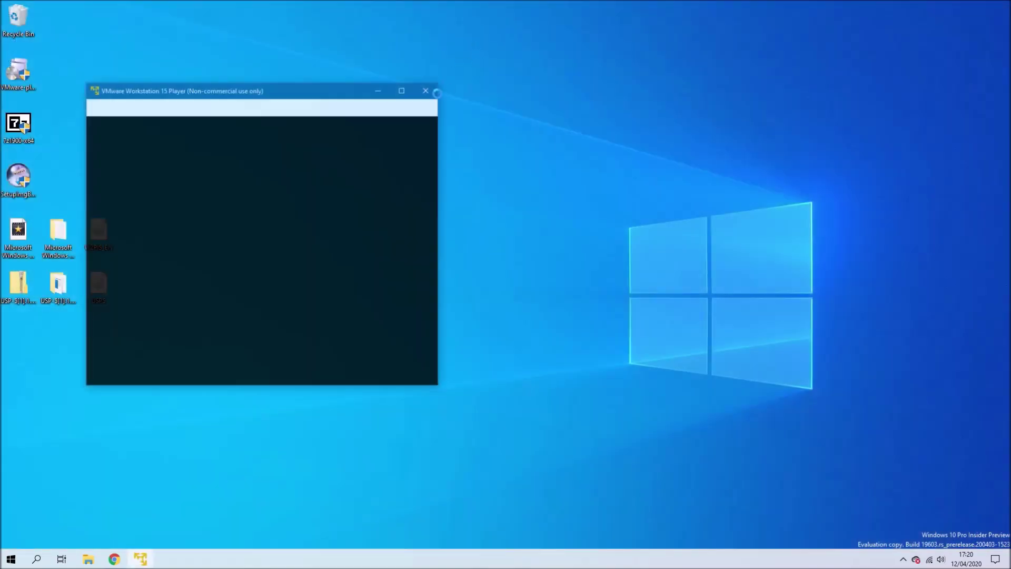
drag(365, 91, 418, 26)
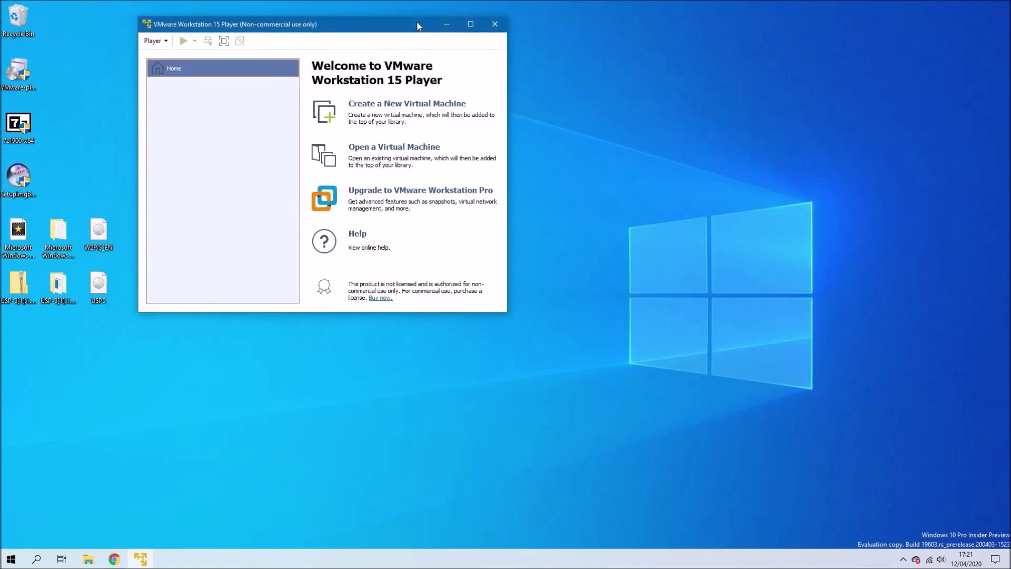
click(153, 41)
mouse_move(226, 57)
click(323, 54)
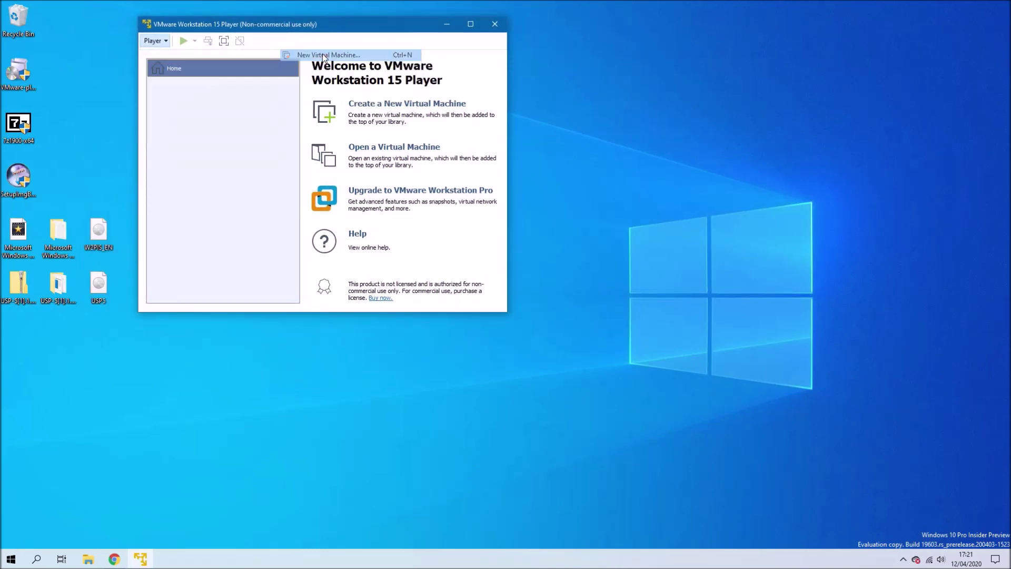
Define the VM from W2PIS_EN.iso with the suggested name and a 50 GB split disk
click(295, 168)
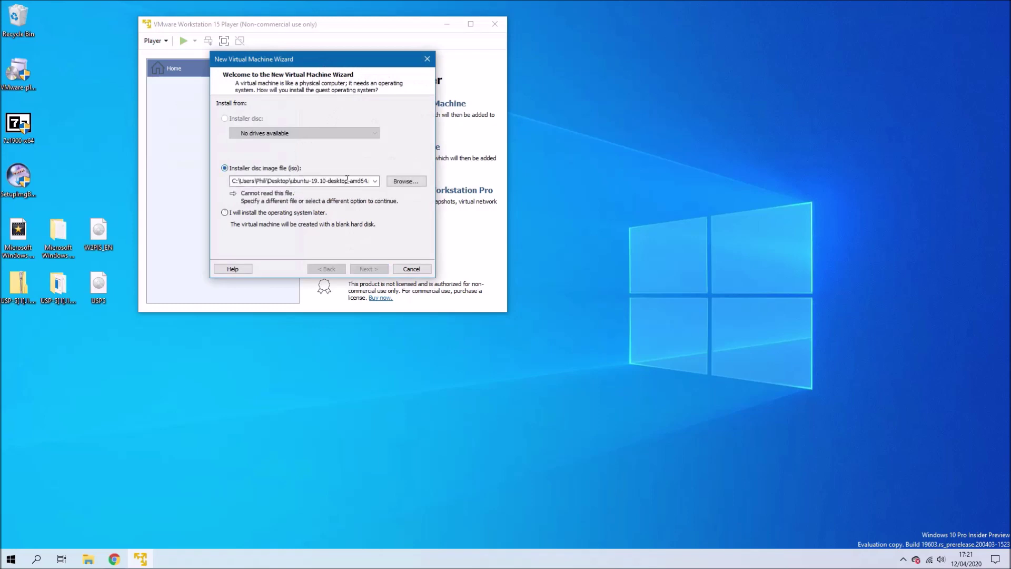
click(406, 181)
double_click(511, 177)
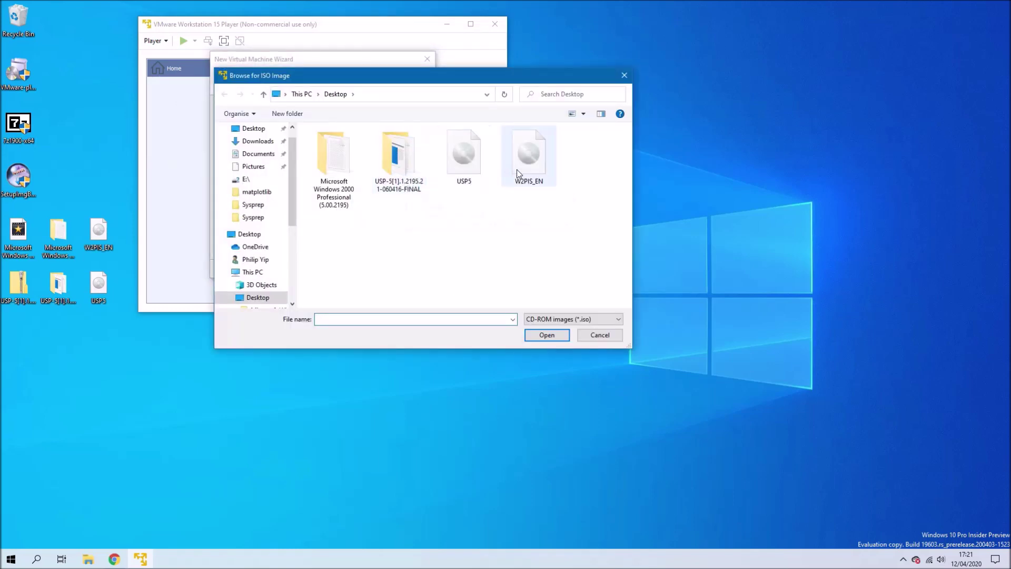
click(379, 268)
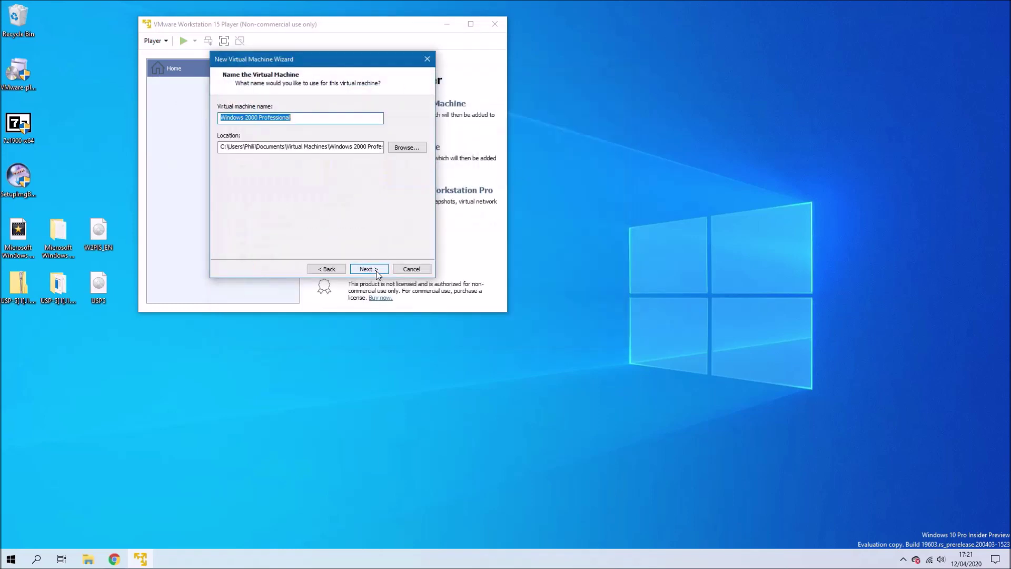
click(377, 271)
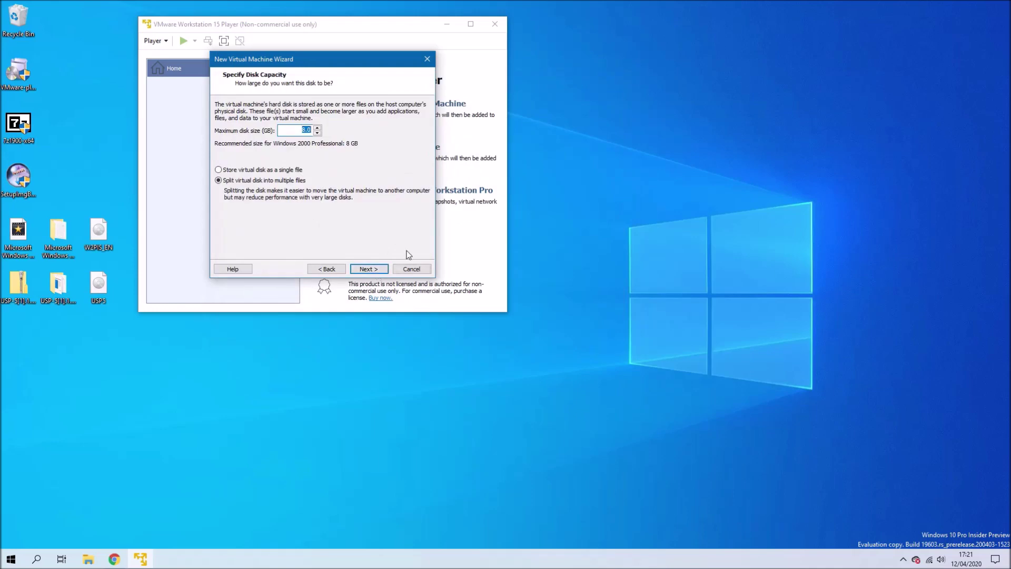
click(369, 269)
click(270, 210)
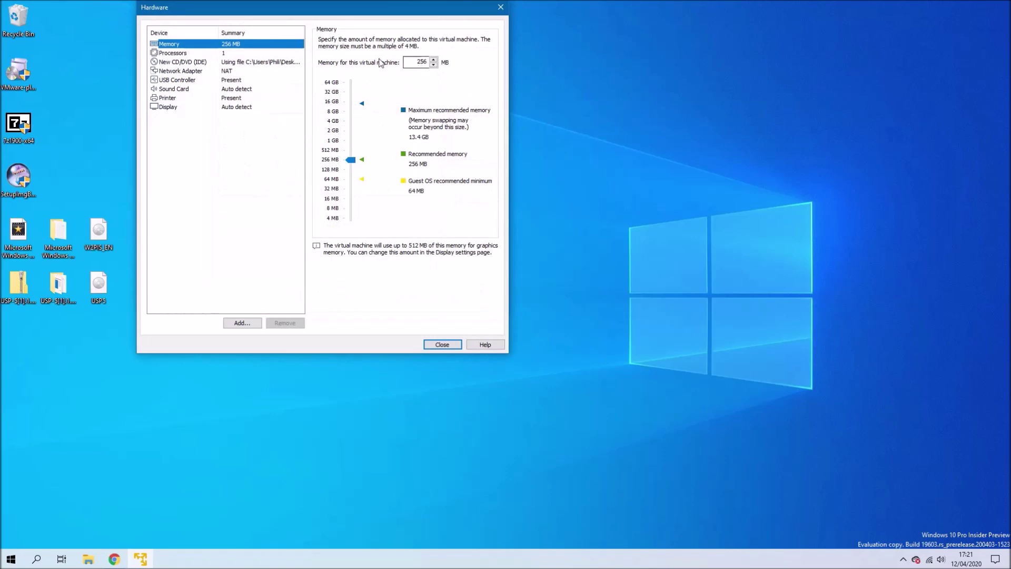
Set memory to 4096 MB and the processor count to 2 cores
double_click(421, 62)
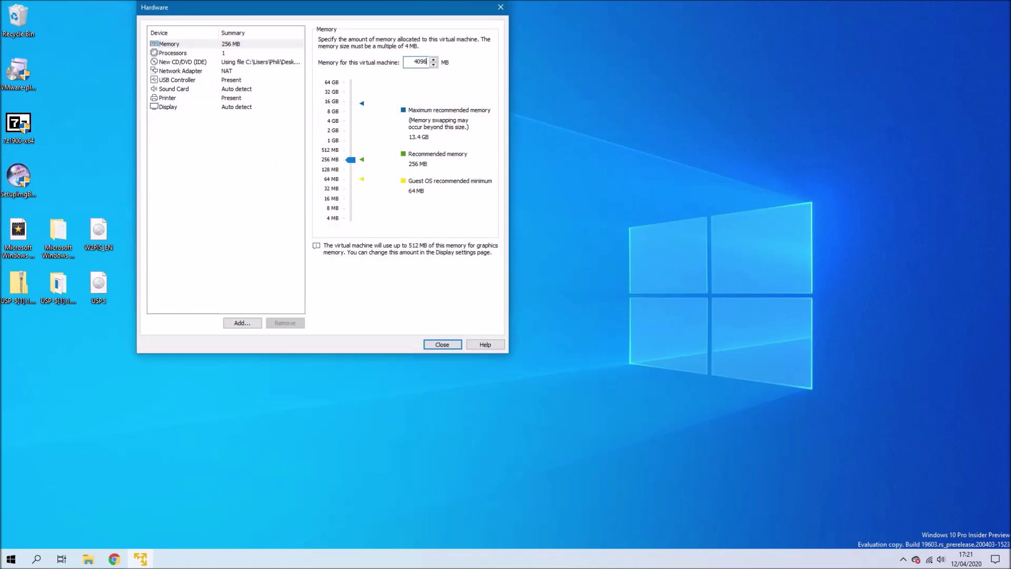
click(223, 54)
click(430, 41)
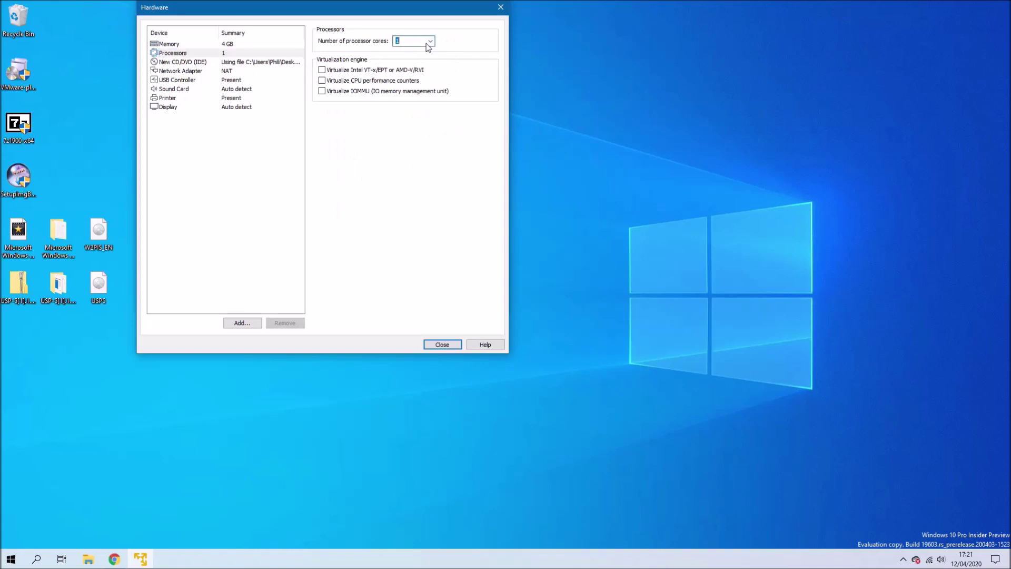
click(414, 55)
Review the CD/DVD, network, USB, sound and printer settings, keeping USB 2.0 compatibility
click(287, 62)
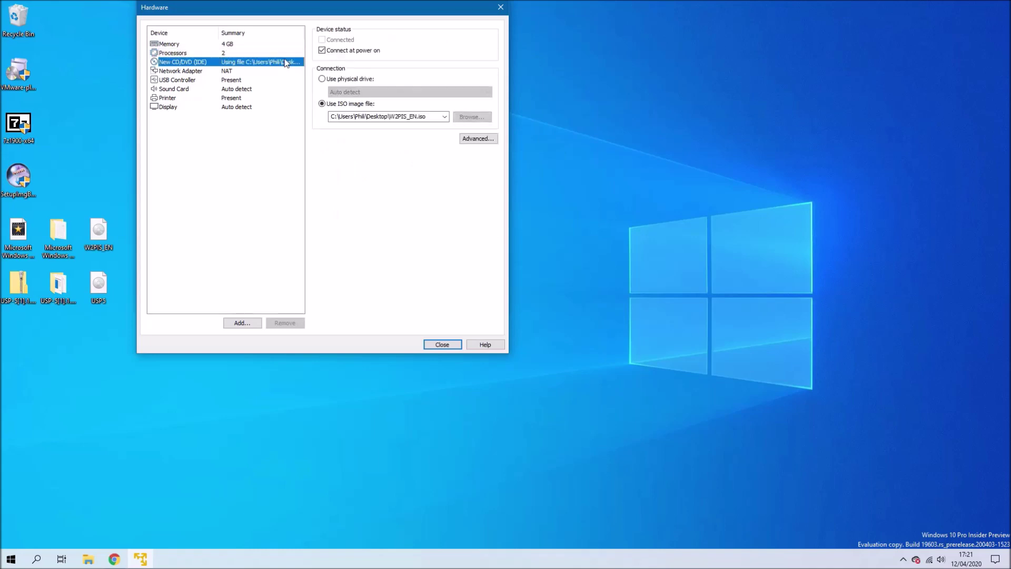
click(270, 72)
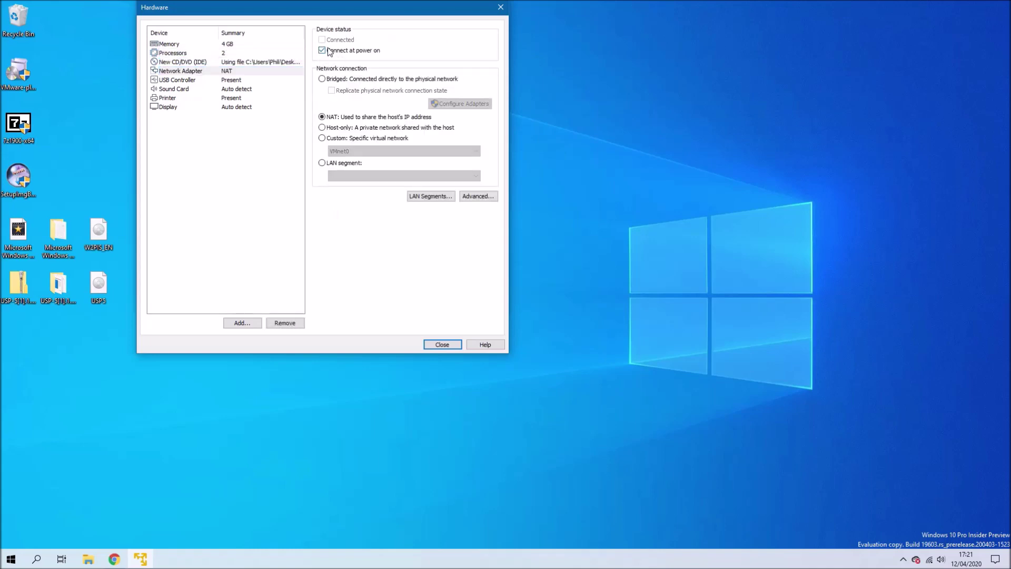
click(255, 79)
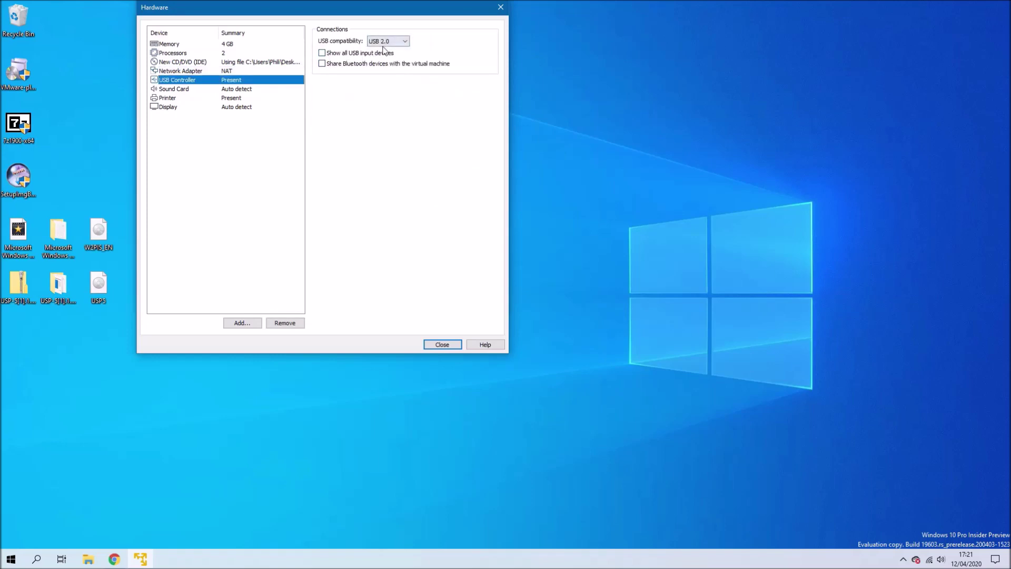
click(389, 41)
click(386, 58)
click(258, 90)
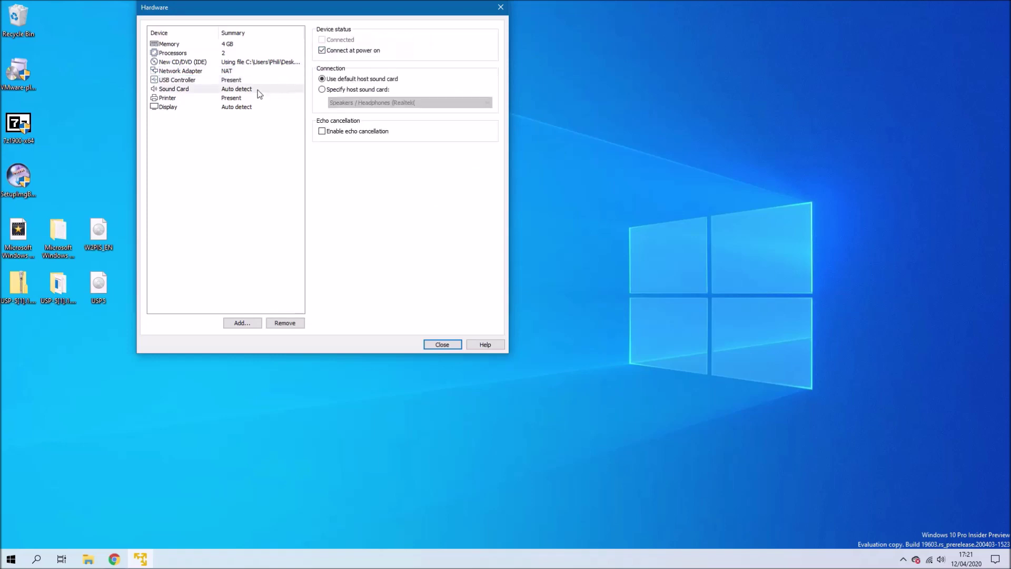
click(252, 99)
Set display graphics memory to 1 GB and finish creating the virtual machine
click(254, 108)
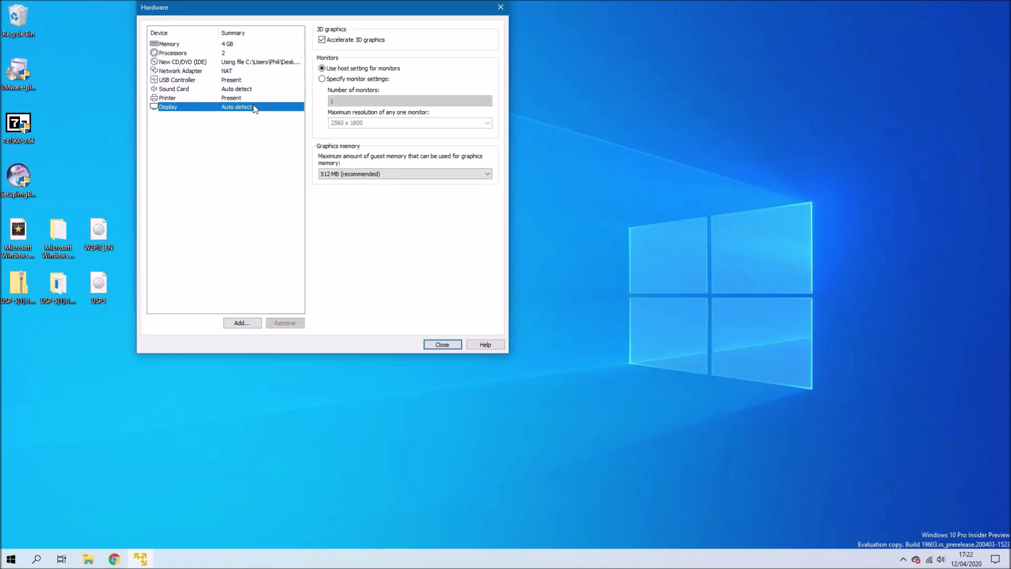
click(377, 172)
click(386, 227)
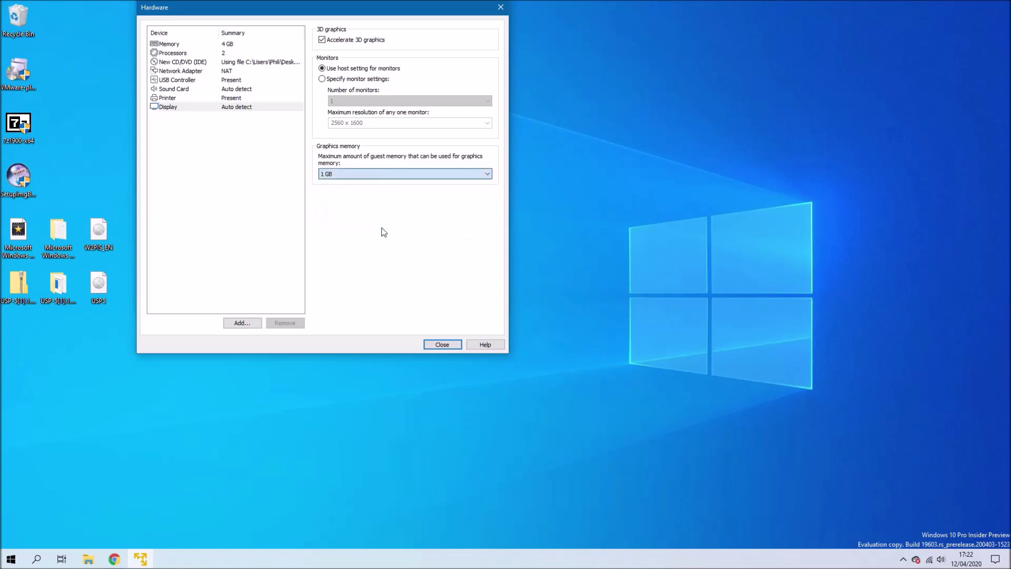
click(432, 346)
click(370, 269)
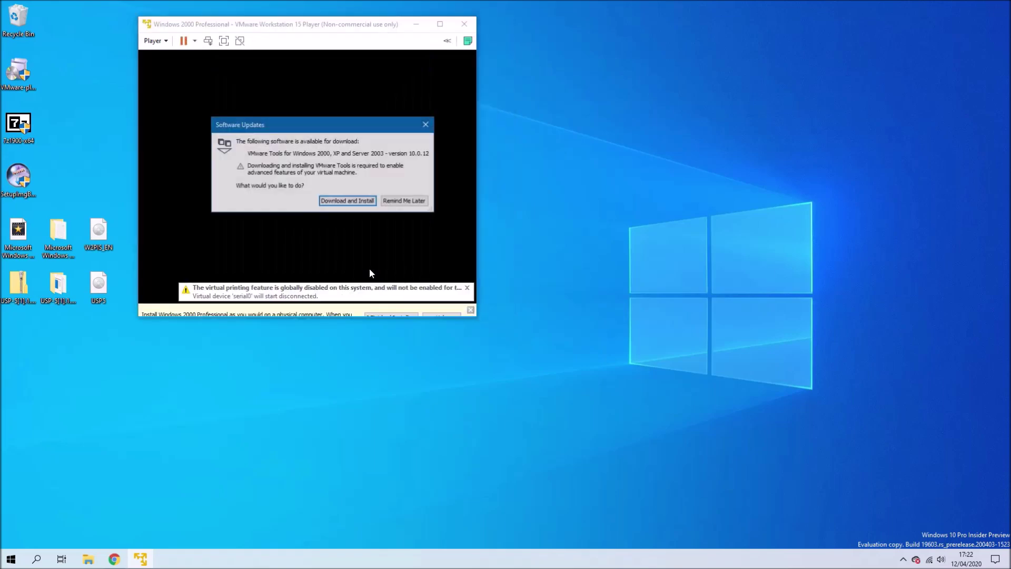
Download and install VMware Tools for Windows 2000, granting administrator permission
click(355, 204)
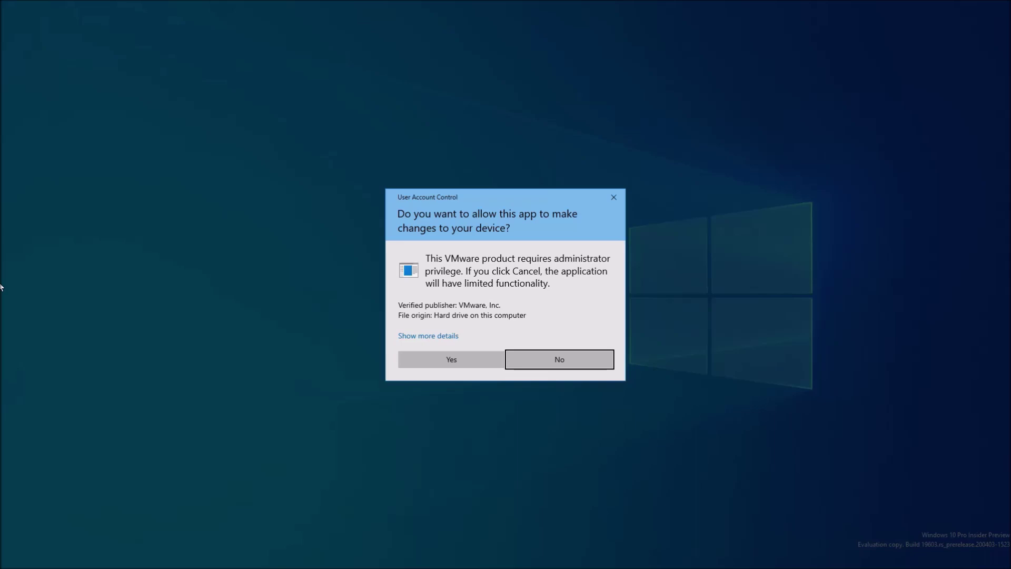
key(Left)
key(Return)
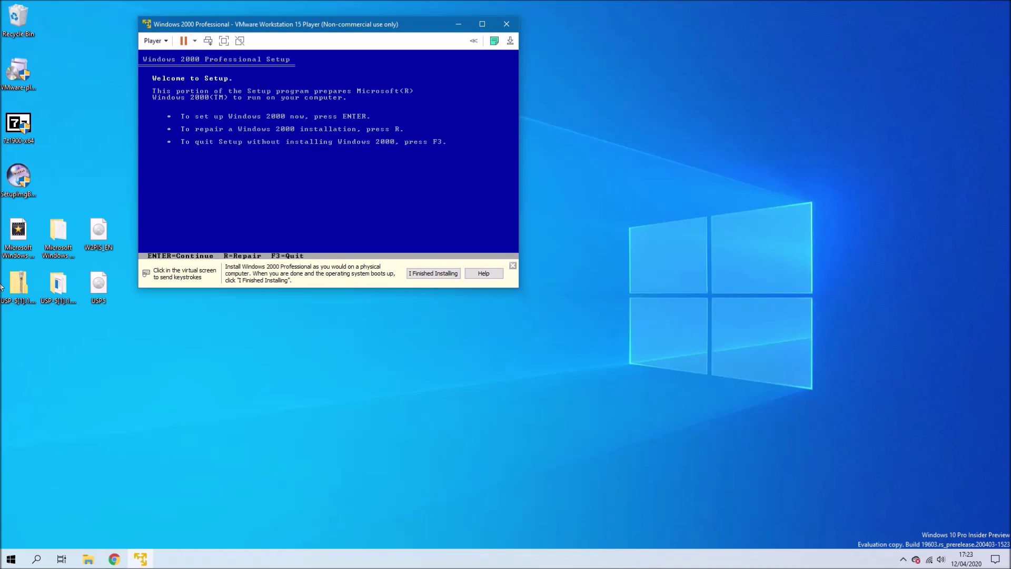
Start Windows 2000 setup, continue past the disk warning, accept the license, and create a partition
click(156, 52)
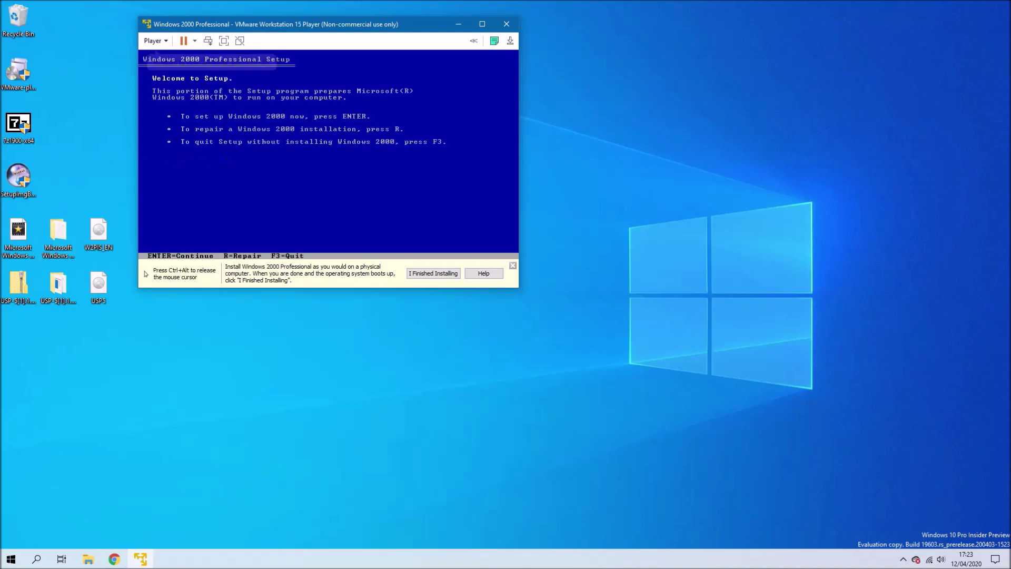
key(Return)
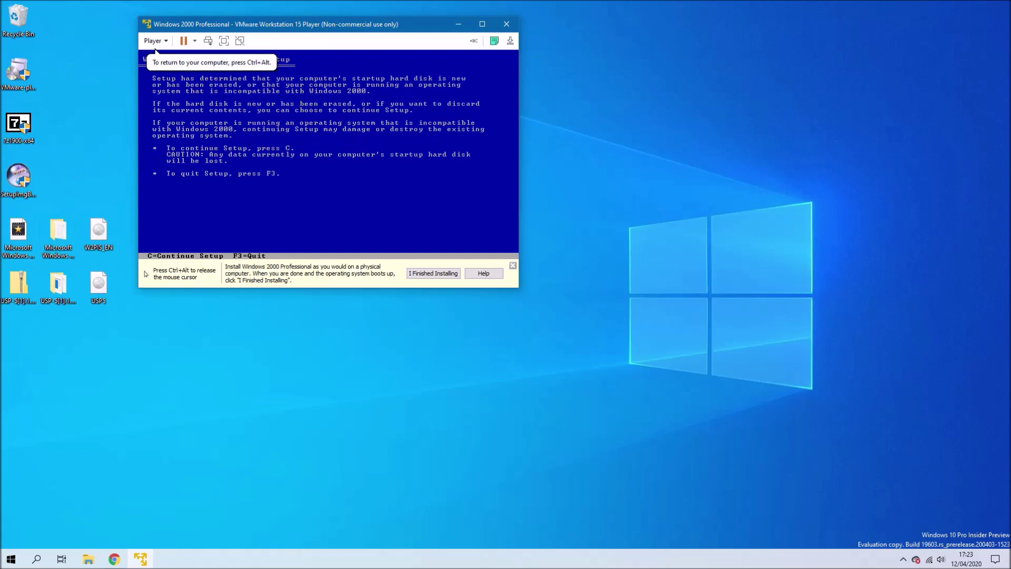
key(c)
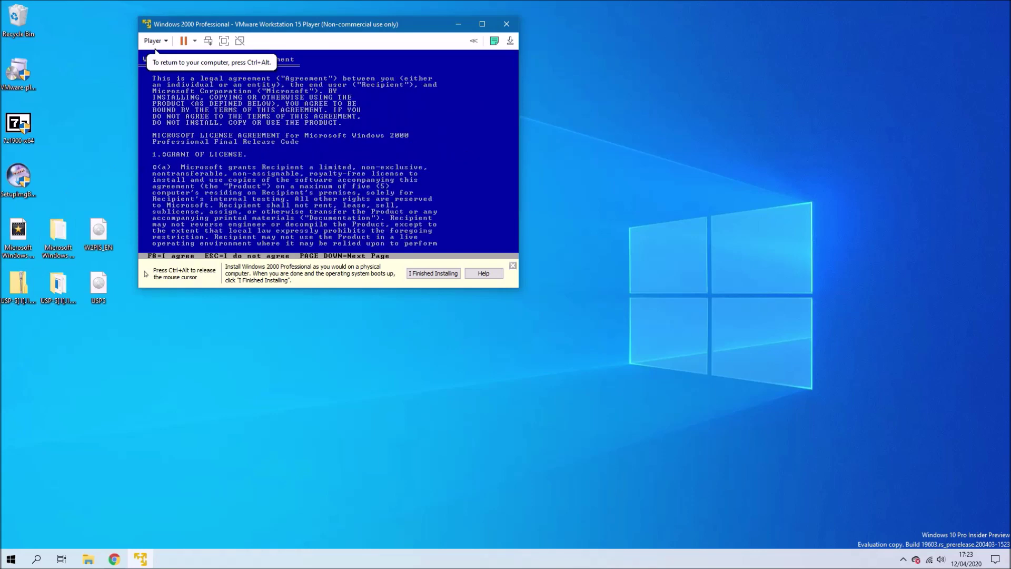
key(F8)
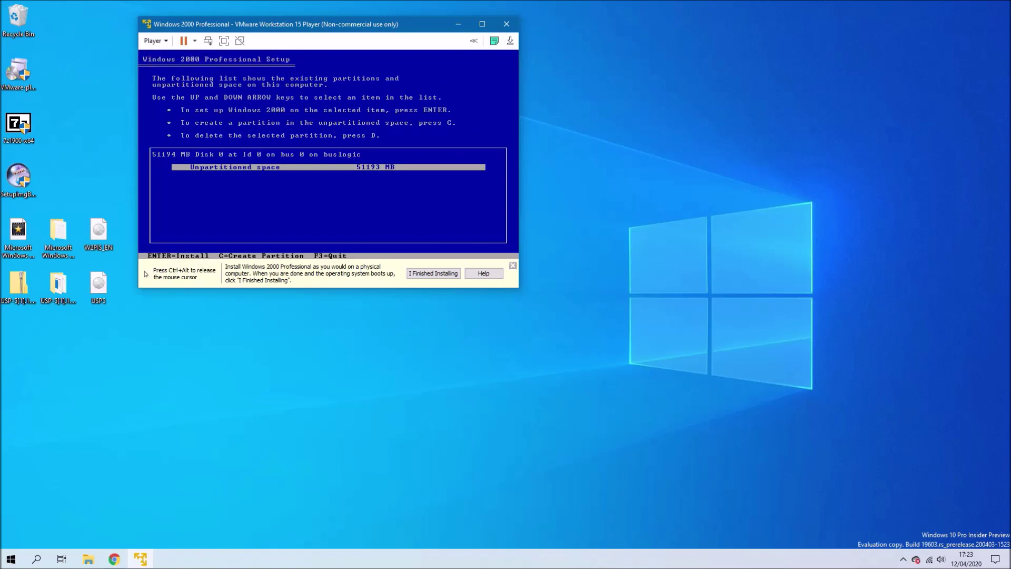
key(Return)
key(Return)
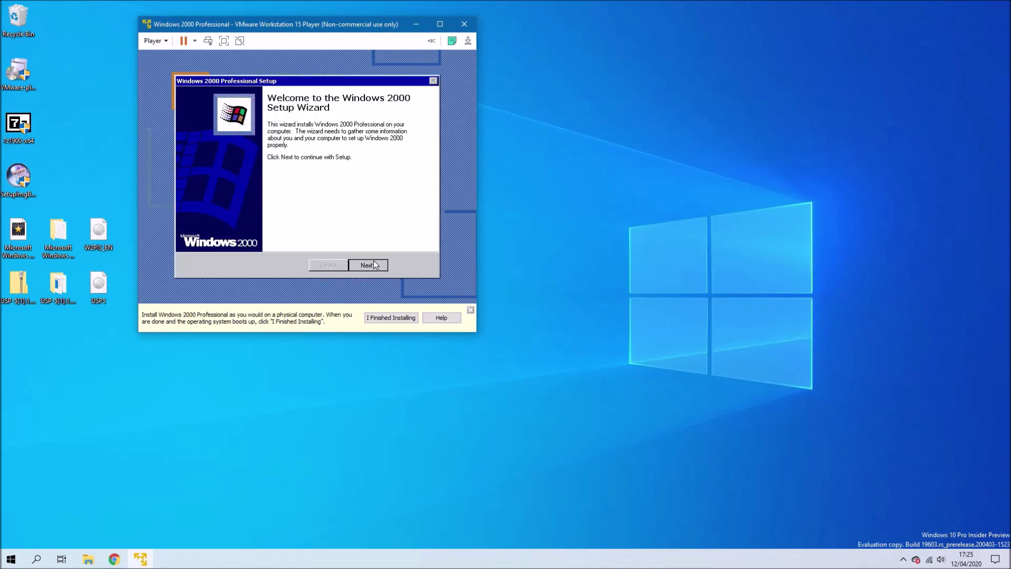
Move past the Setup Wizard welcome page and let device installation run to Regional Settings
click(368, 265)
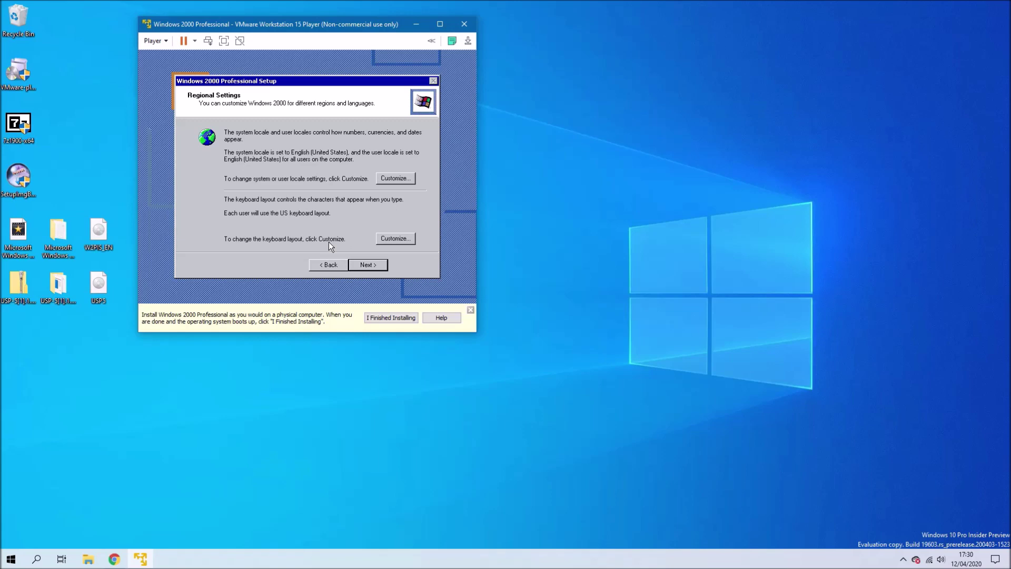
Set both the user and system locales to English (United Kingdom) and apply
click(385, 180)
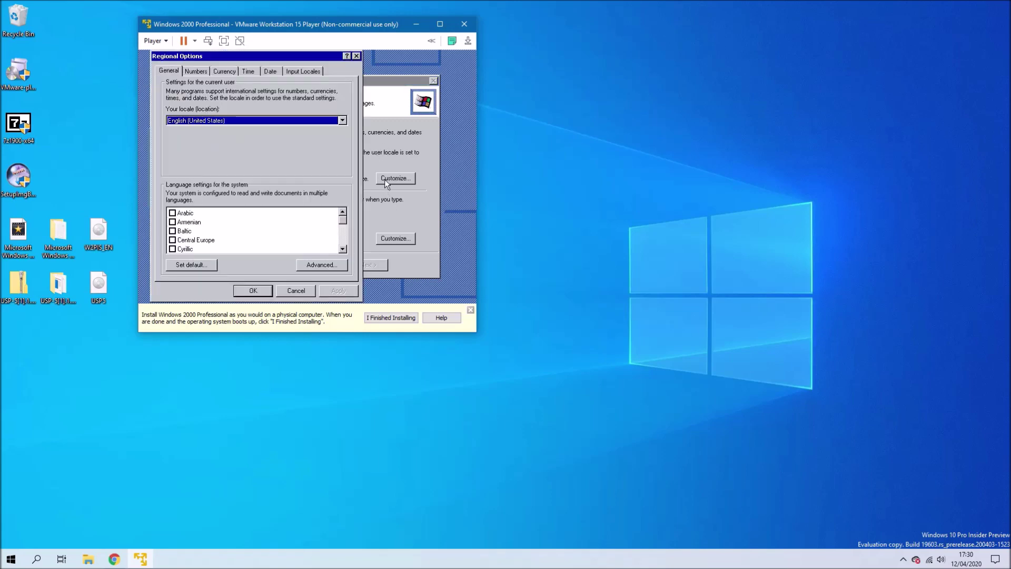
click(280, 121)
key(Down)
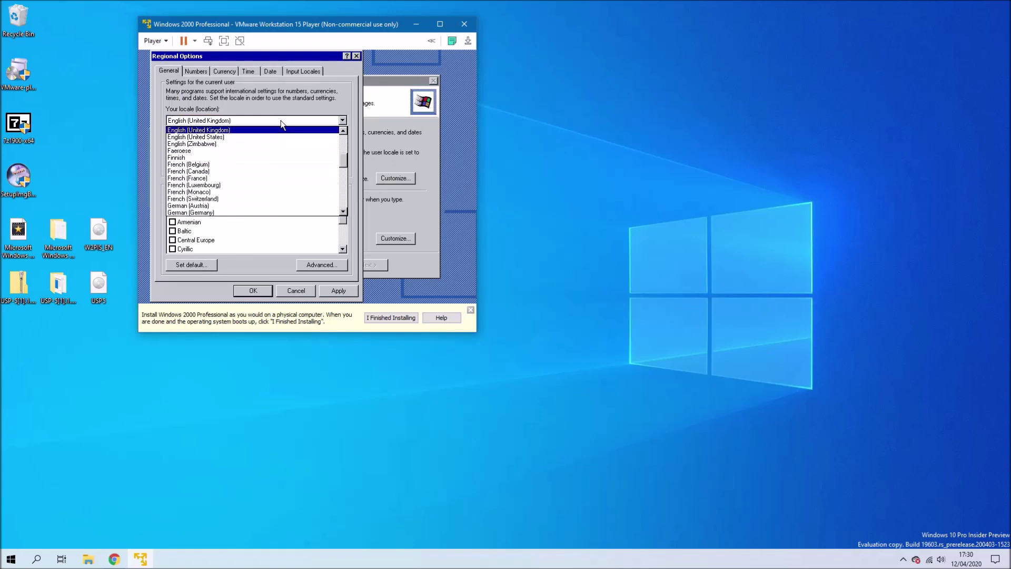
key(Return)
click(207, 266)
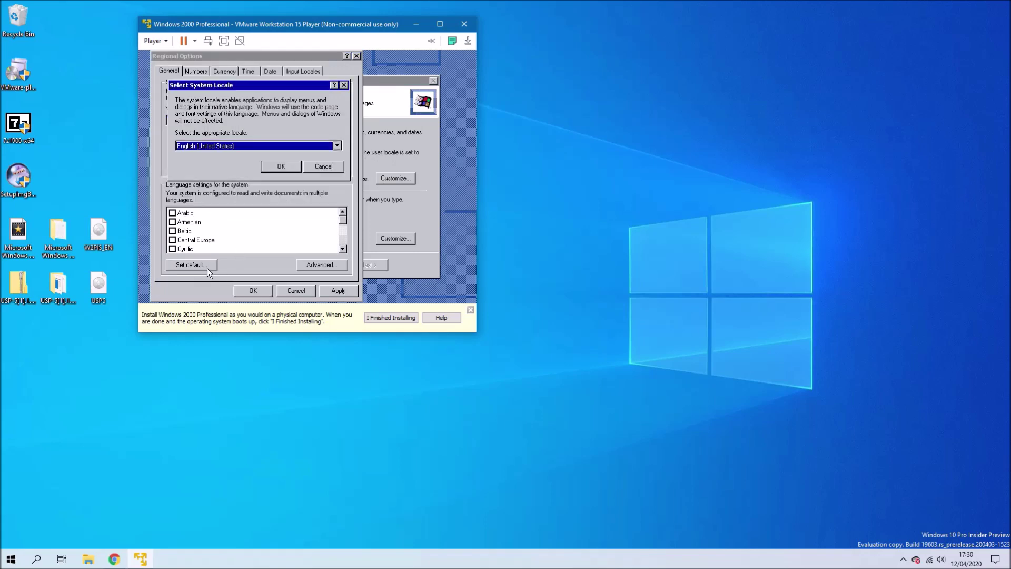
click(281, 166)
click(341, 291)
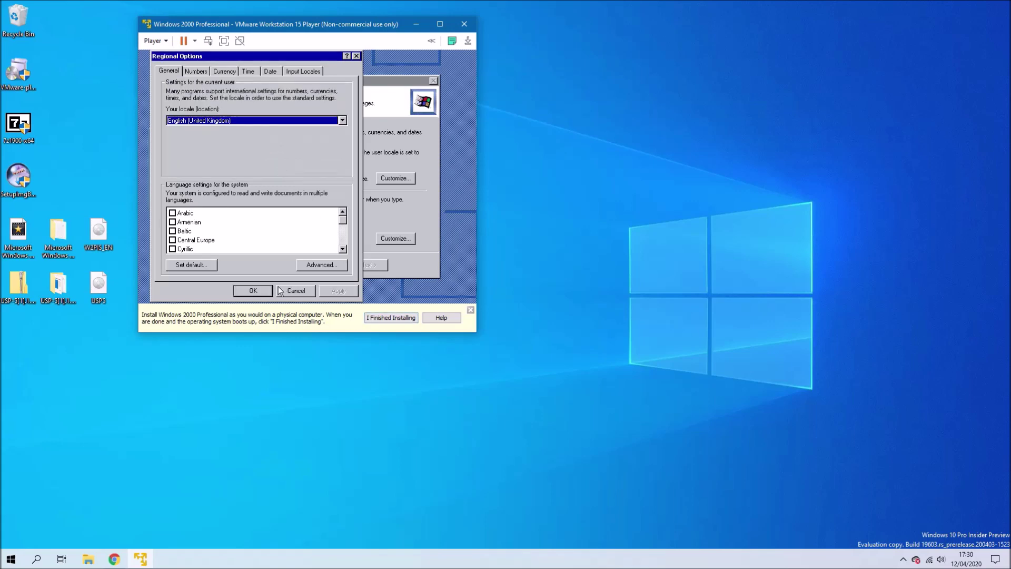
click(261, 291)
Make English (United Kingdom) the default input locale and remove English (United States)
click(401, 238)
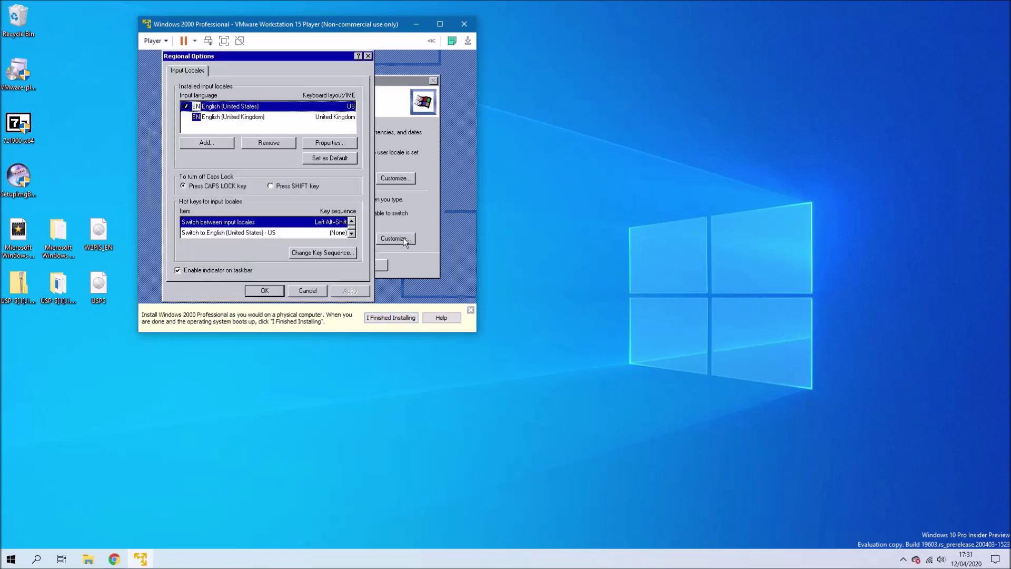
click(263, 118)
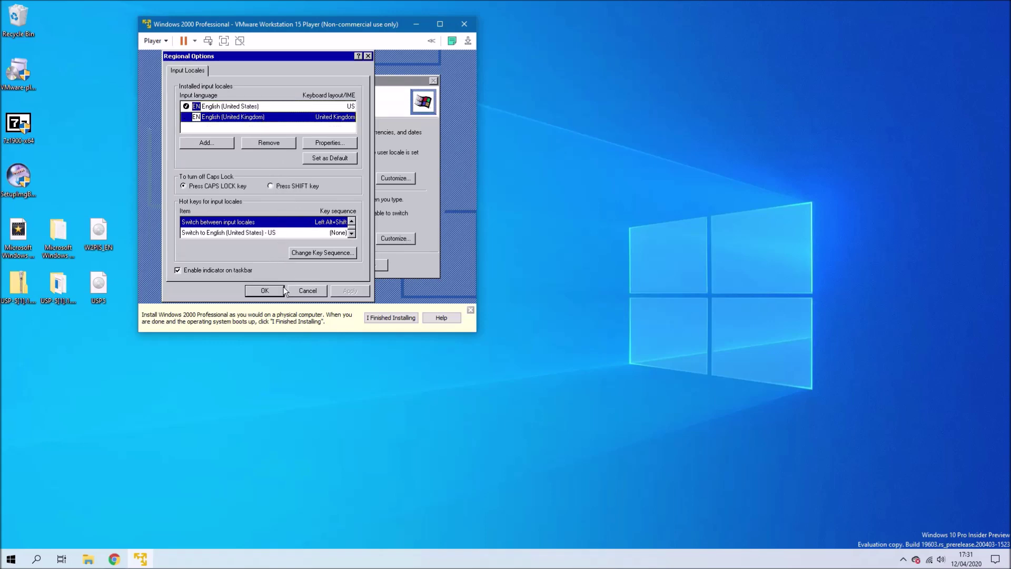
click(323, 160)
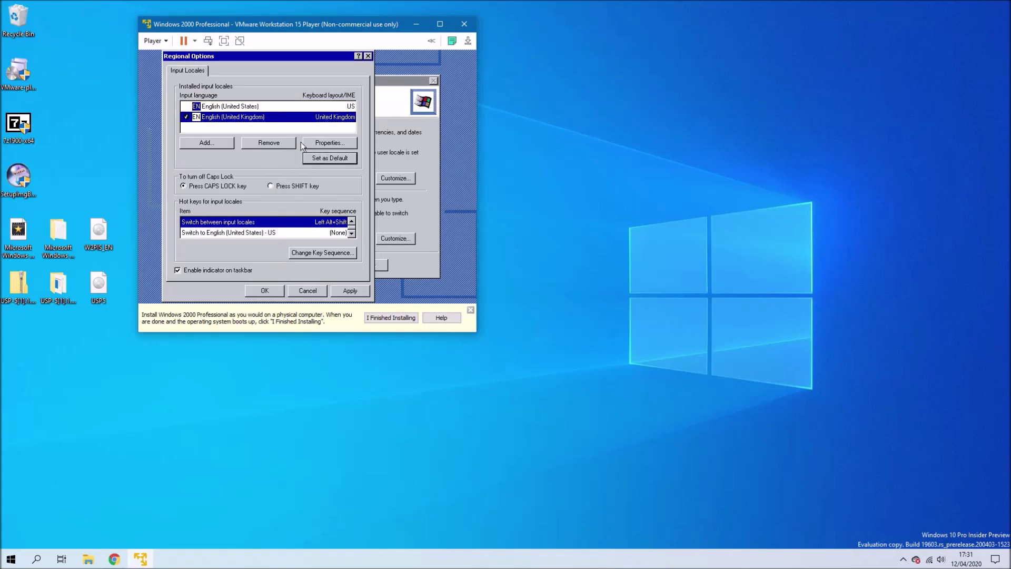
click(299, 107)
click(269, 143)
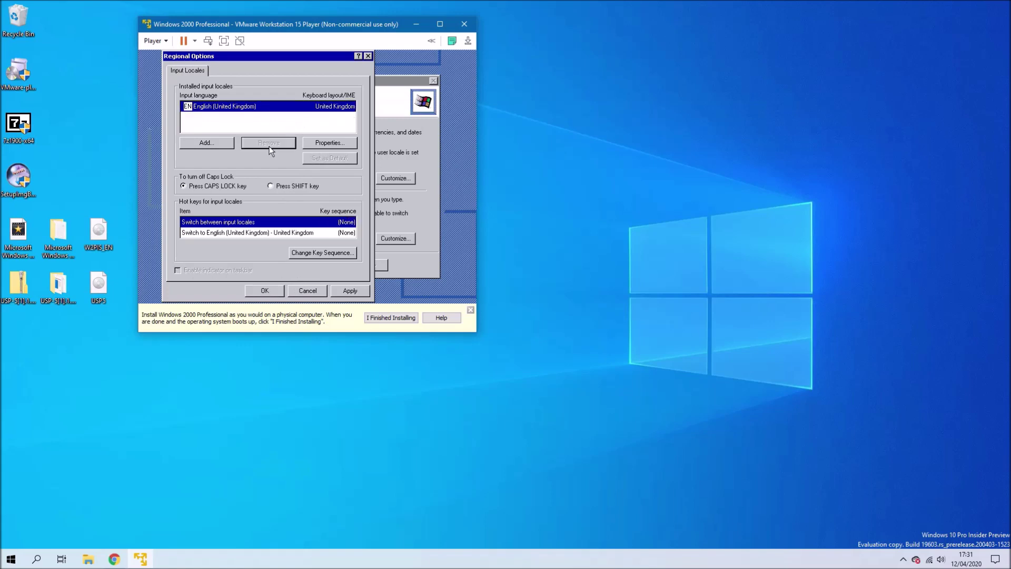
click(295, 235)
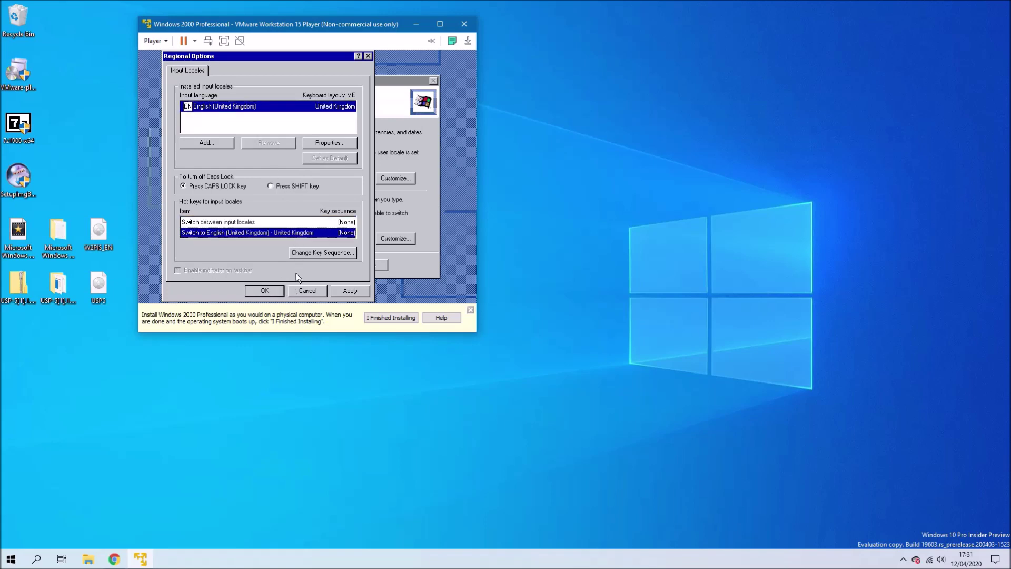
click(350, 286)
click(309, 207)
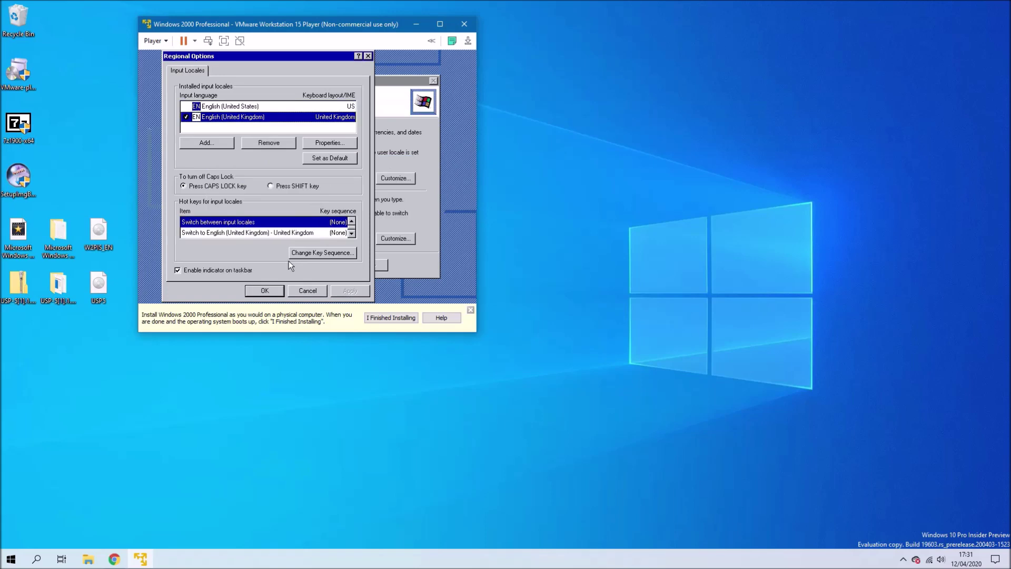
click(277, 290)
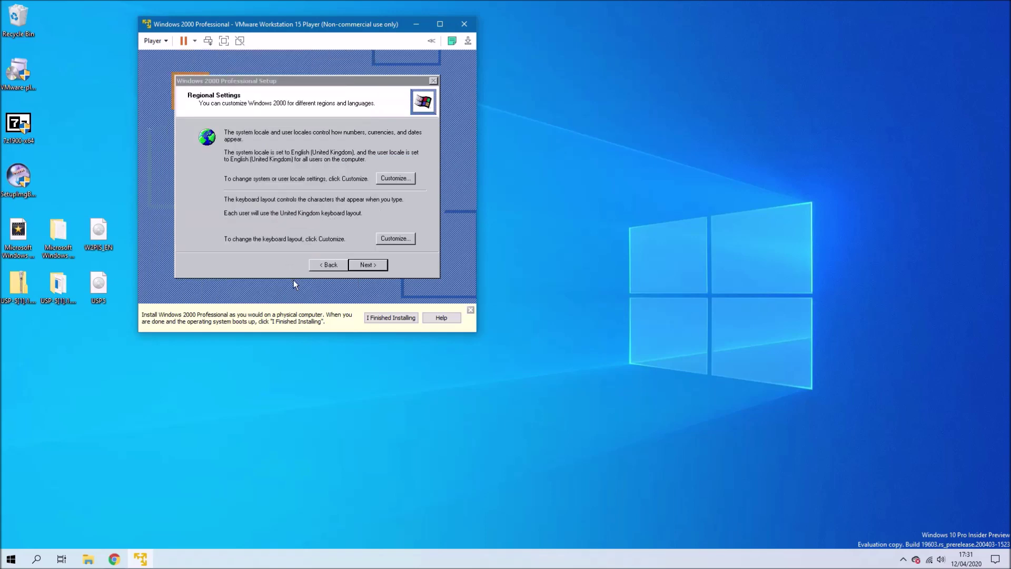
Enter the owner's name, the product key, and computer name VM-TEST
click(368, 263)
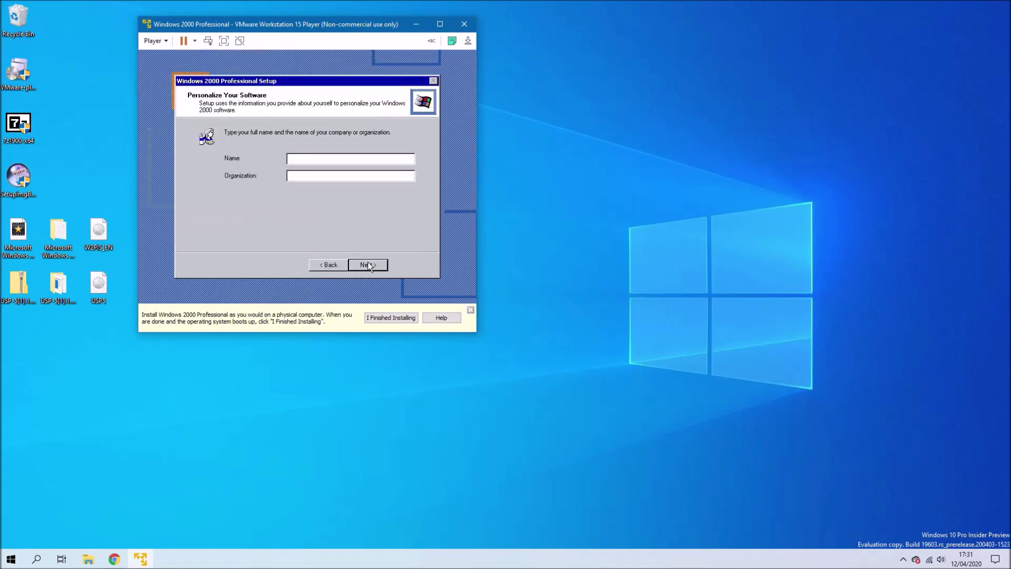
text(Tom)
click(368, 261)
text(X)
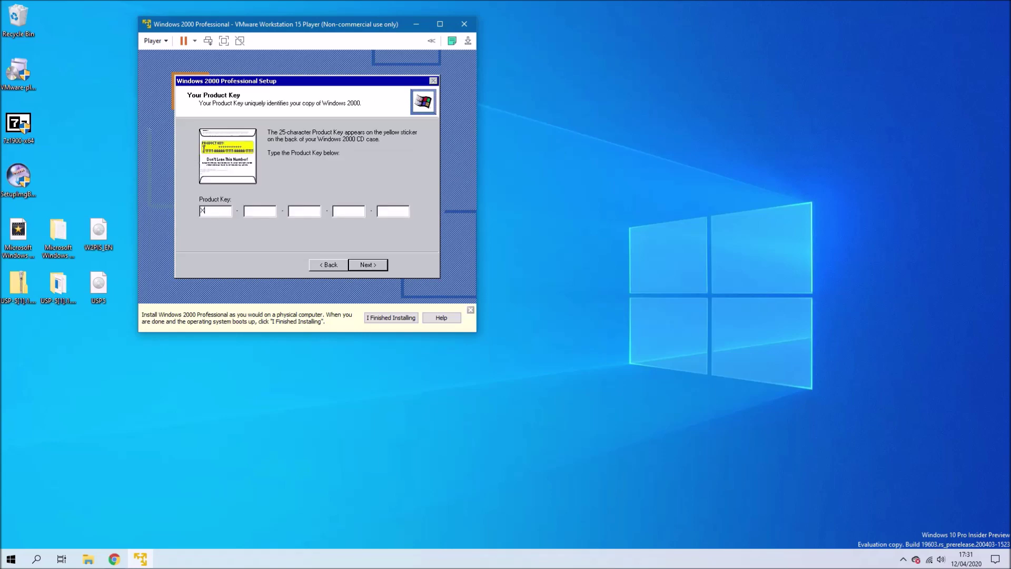
text(XXXX-XXXXX-XXXXX-XXXXX-XXXXX)
click(368, 265)
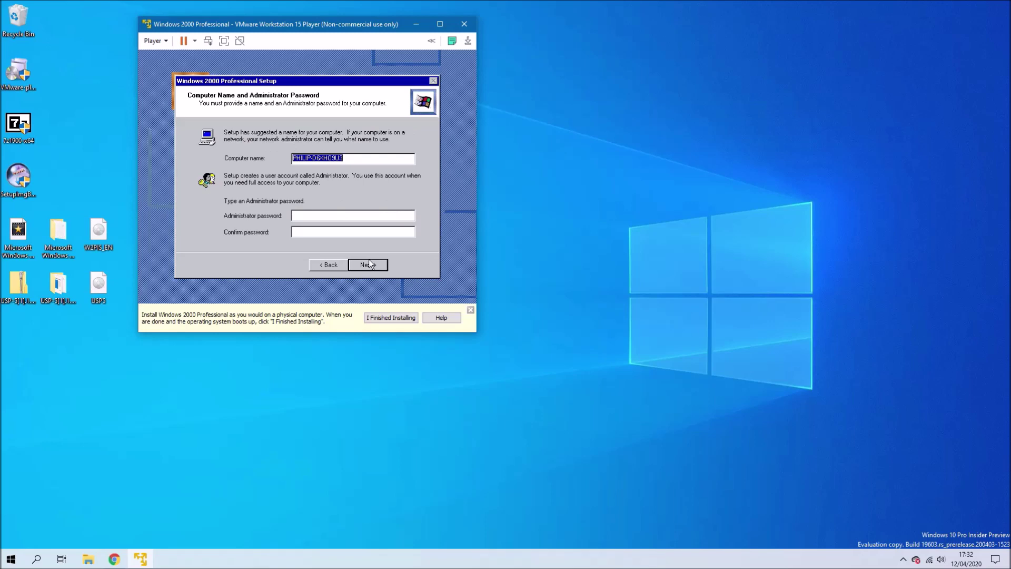
text(VM-TEST)
click(369, 261)
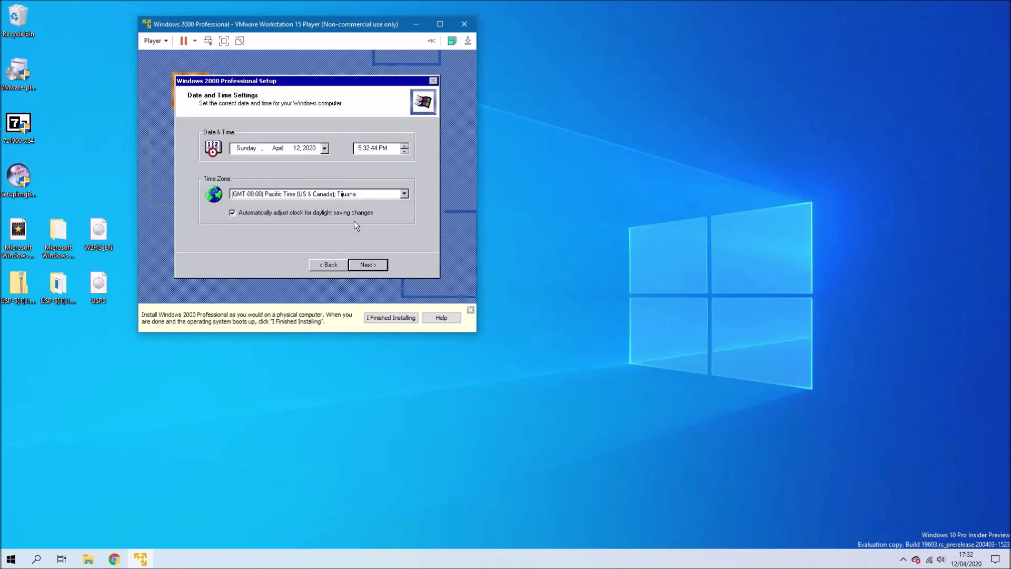
Choose (GMT) Greenwich Mean Time as the time zone and keep typical network settings
click(354, 195)
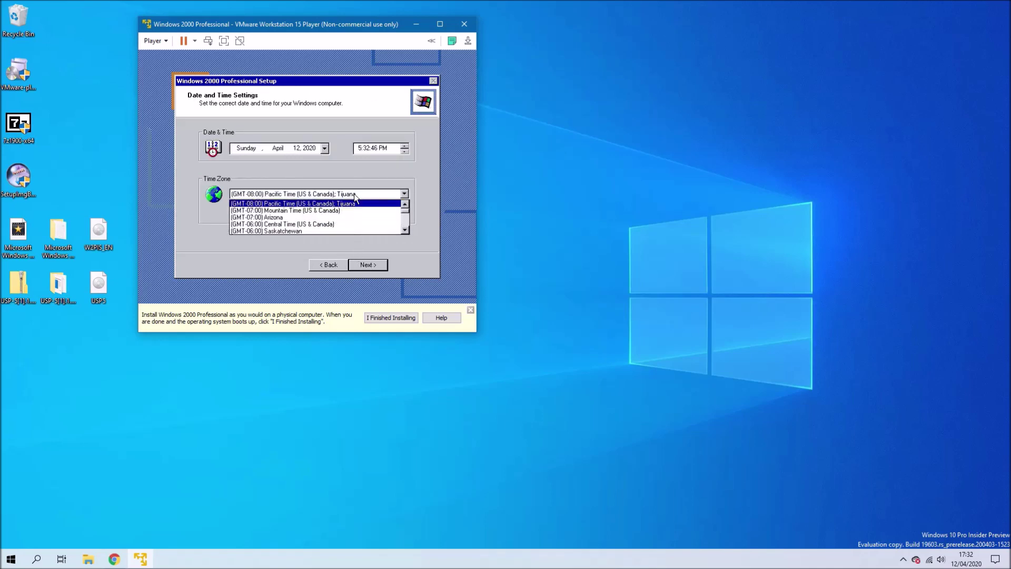
scroll(294, 215, down, 2)
scroll(293, 214, down, 8)
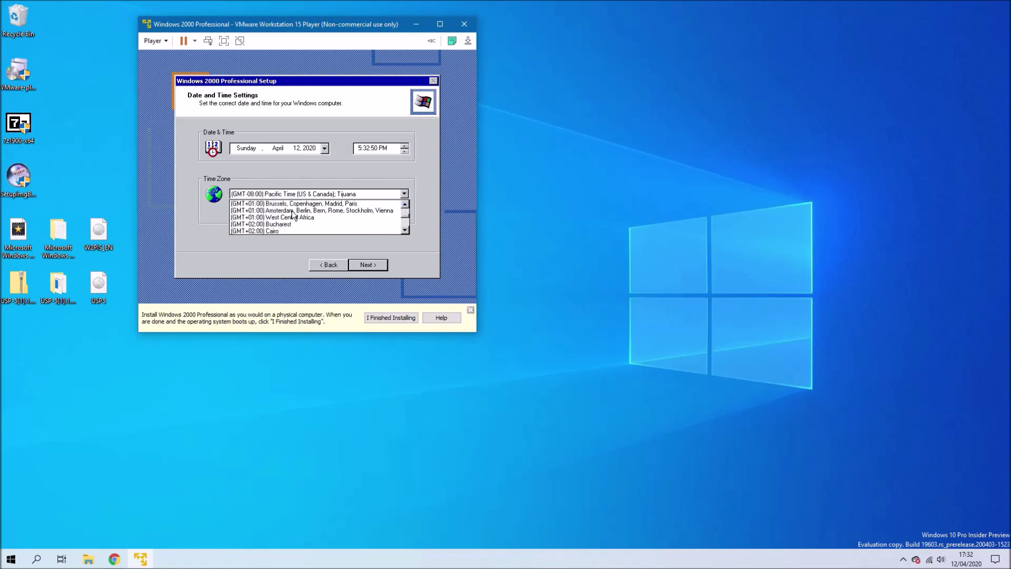
scroll(294, 215, up, 1)
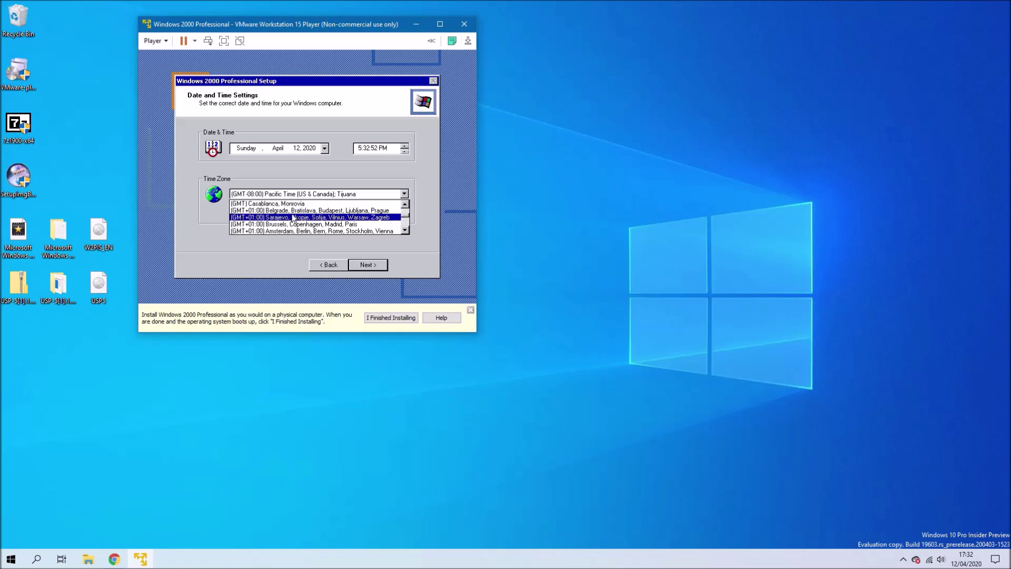
scroll(300, 214, up, 1)
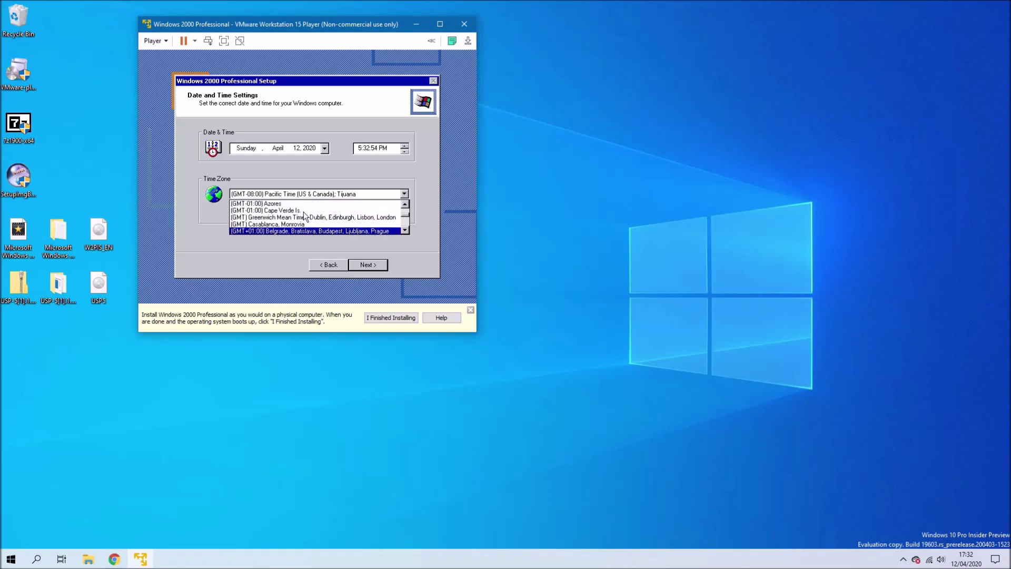
click(305, 218)
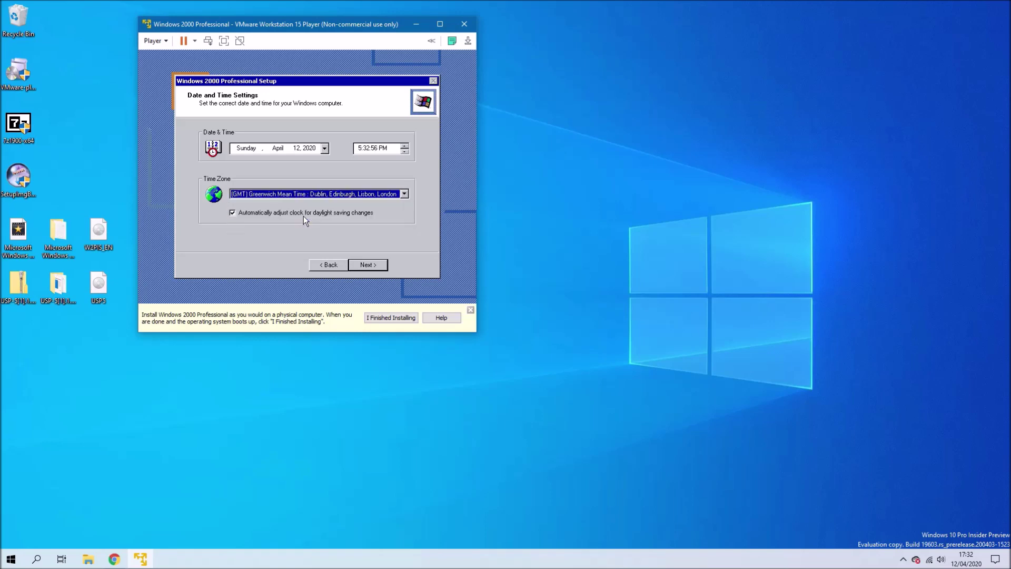
click(374, 268)
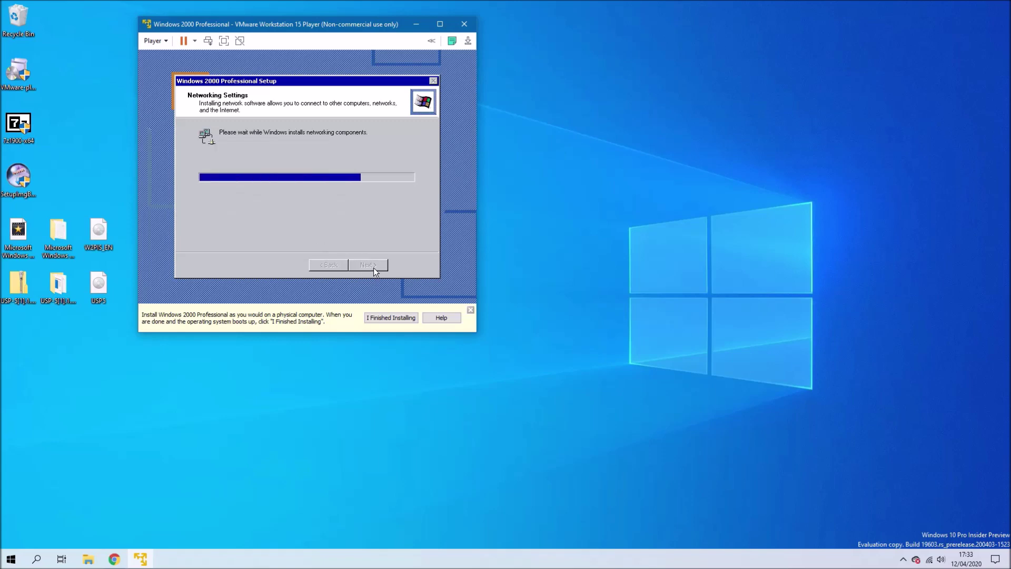
click(374, 268)
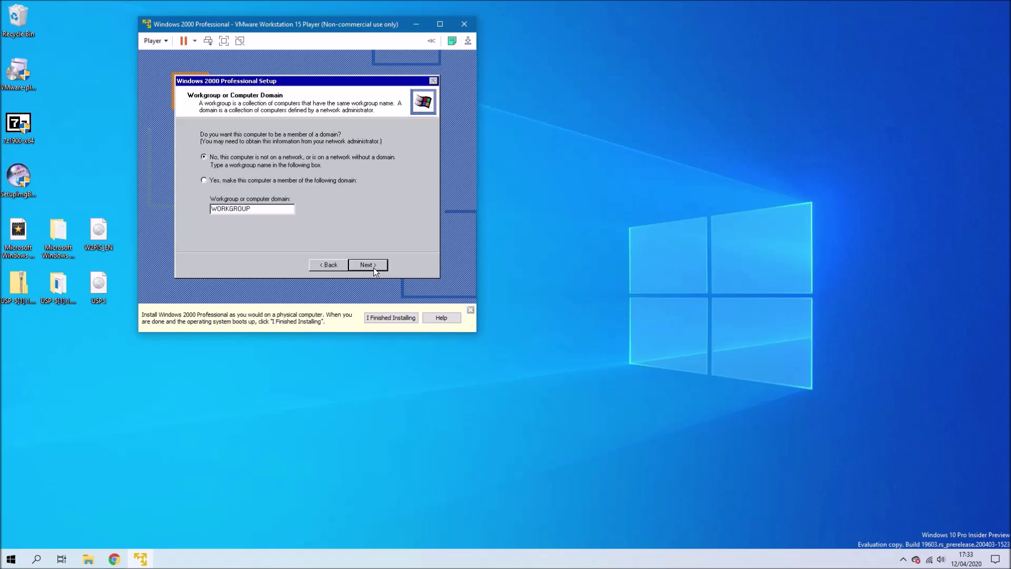
Keep the default workgroup, then finish setup and restart Windows 2000
click(374, 268)
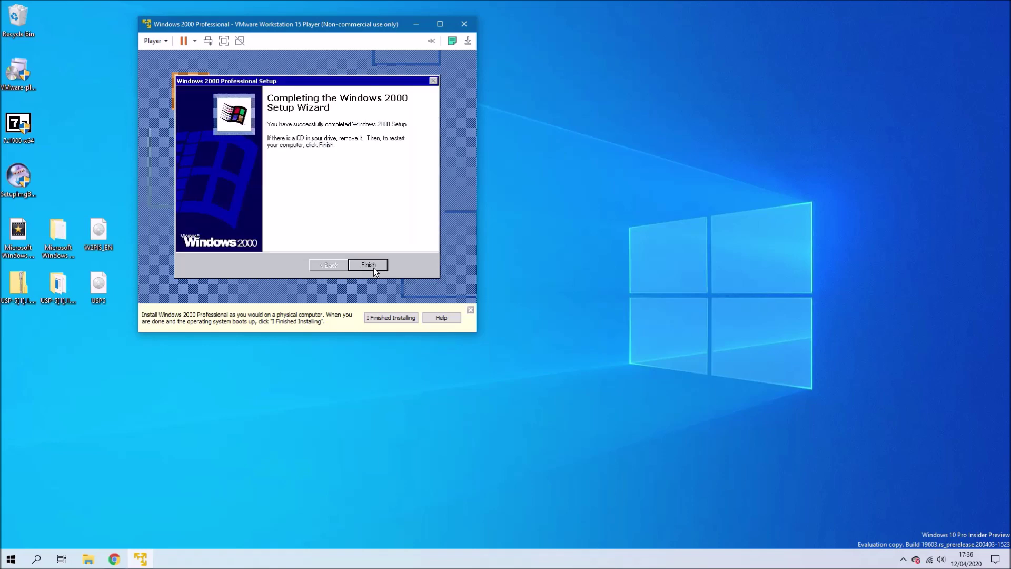
click(368, 265)
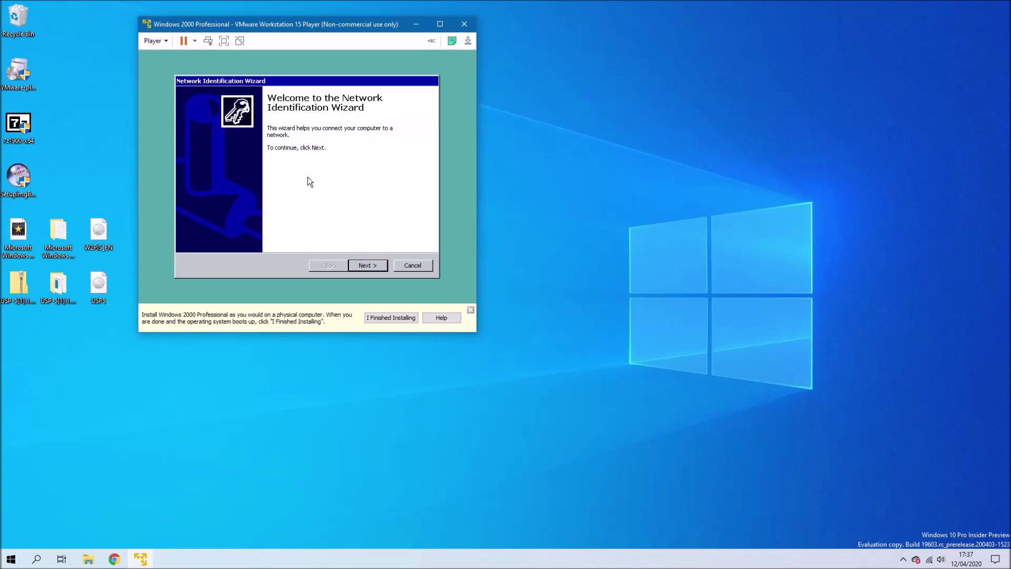
Complete Network Identification with automatic logon, then close Getting Started and disable it at startup
click(380, 266)
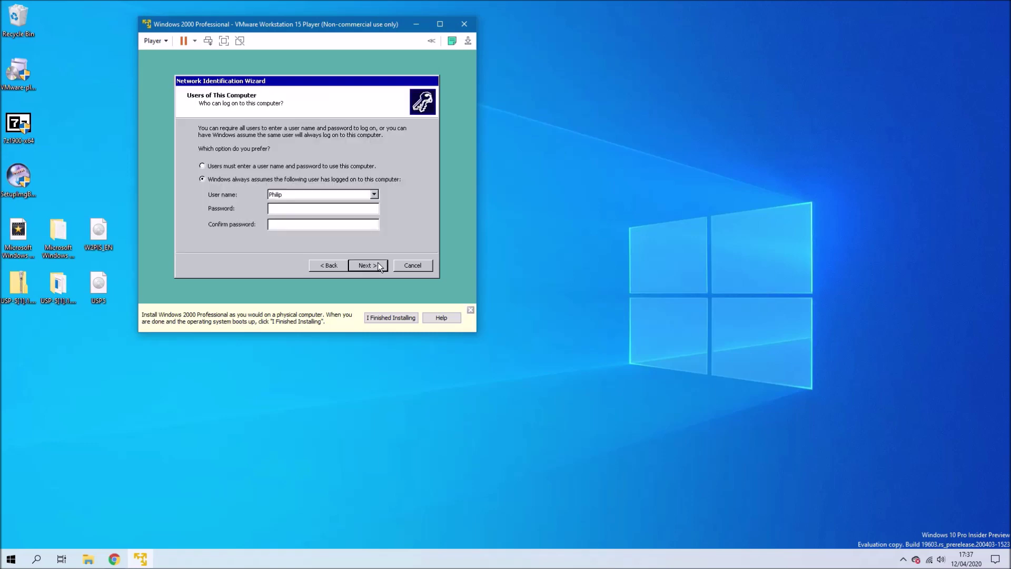
click(379, 266)
click(379, 266)
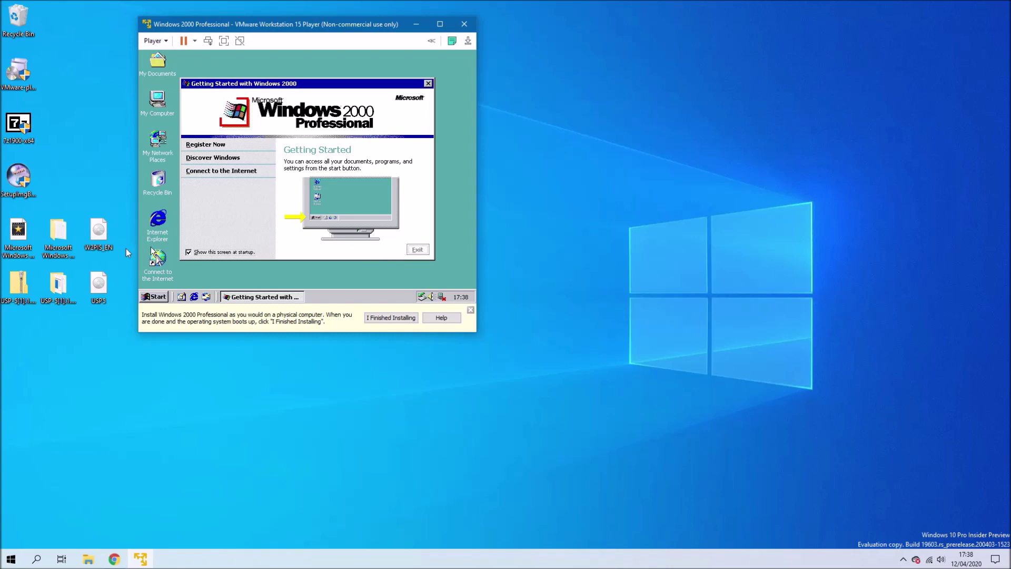
click(189, 252)
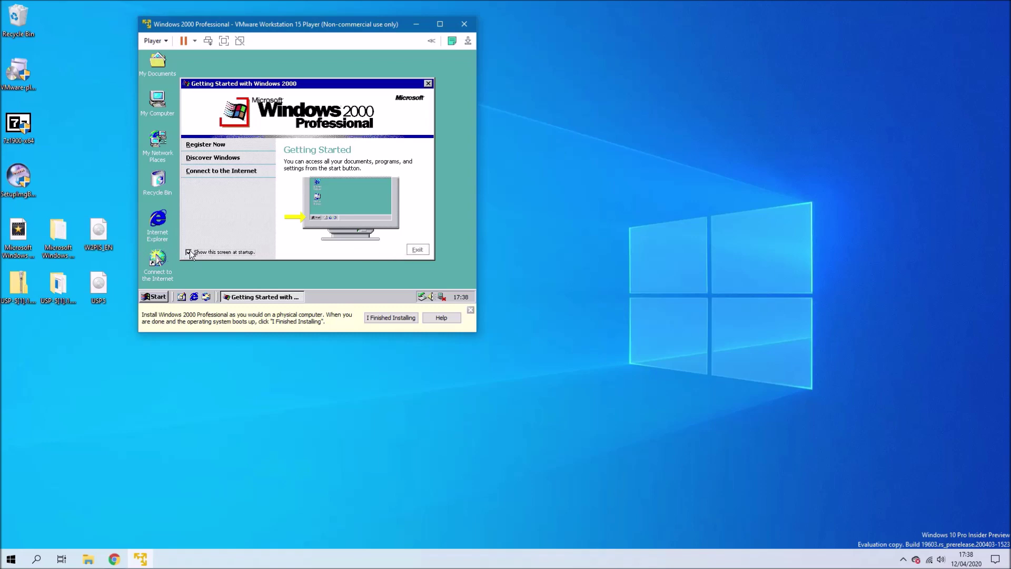
click(417, 248)
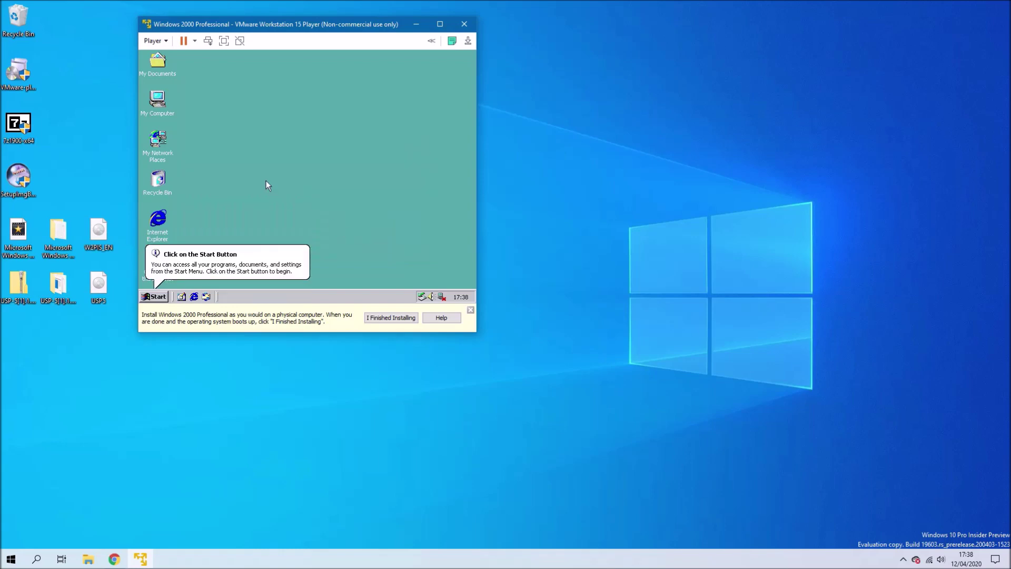
Point the VM's CD/DVD drive at the USP5.ISO image through the Removable Devices settings
click(153, 41)
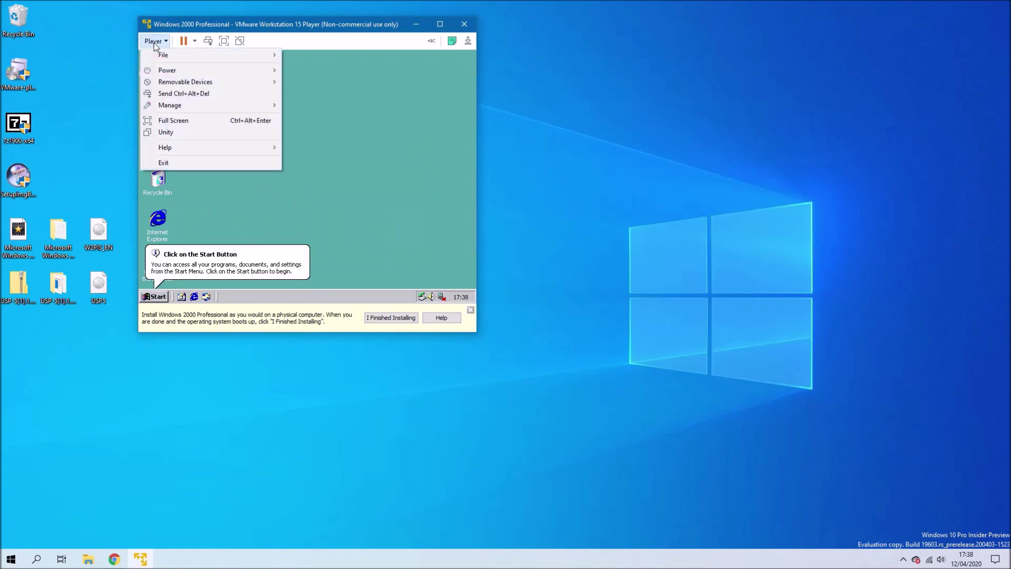
mouse_move(215, 75)
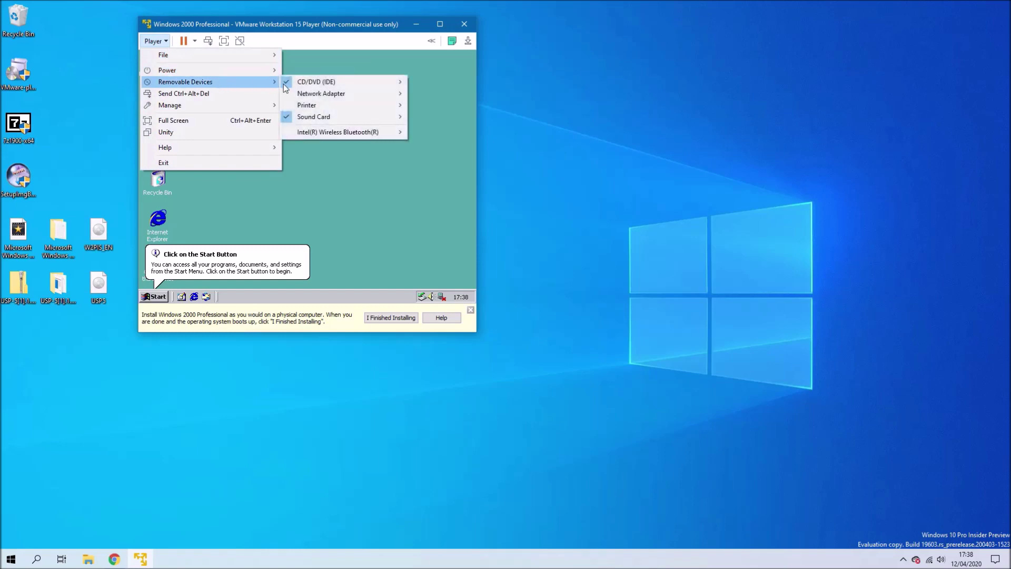
mouse_move(325, 92)
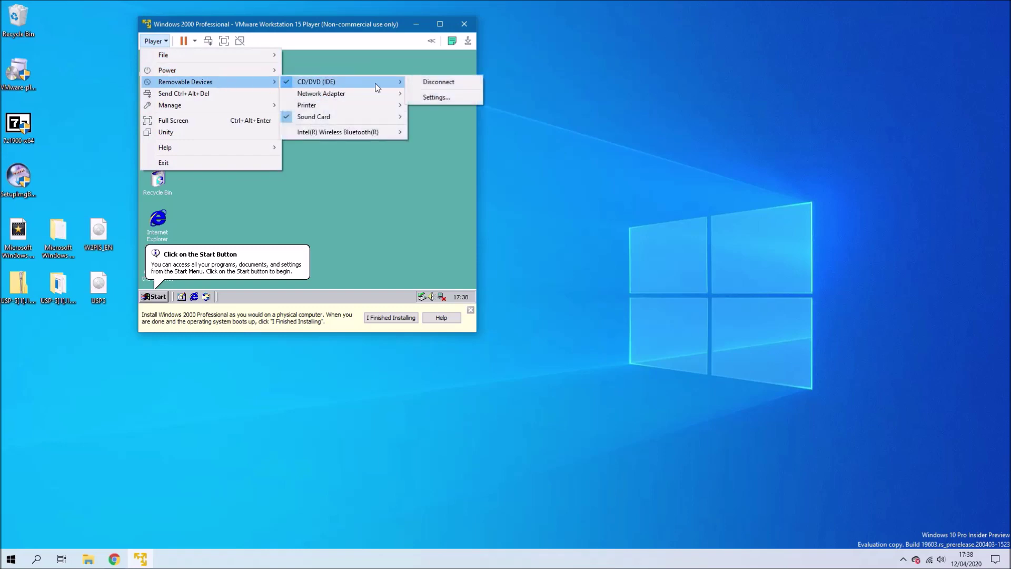
click(436, 97)
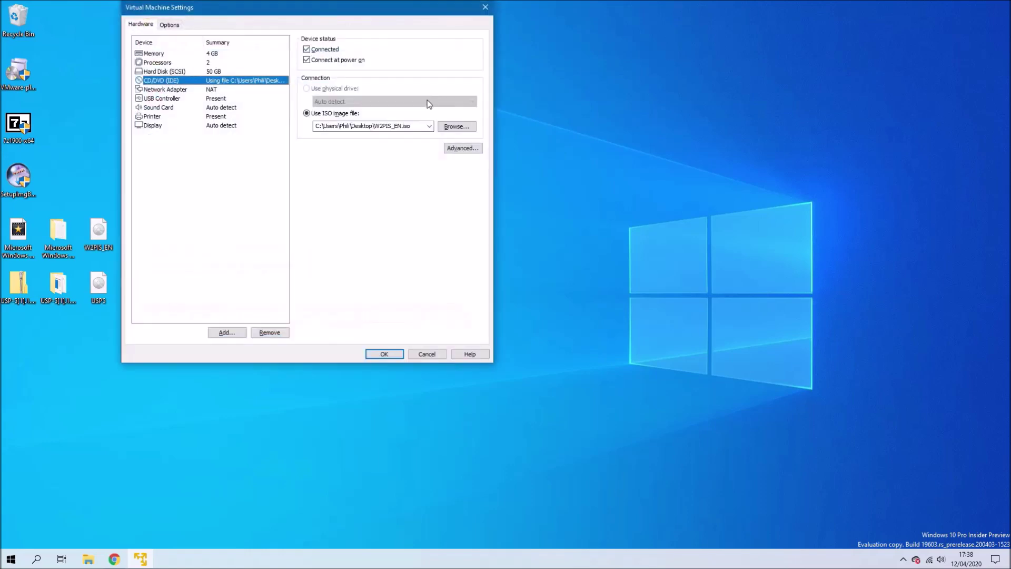
click(456, 126)
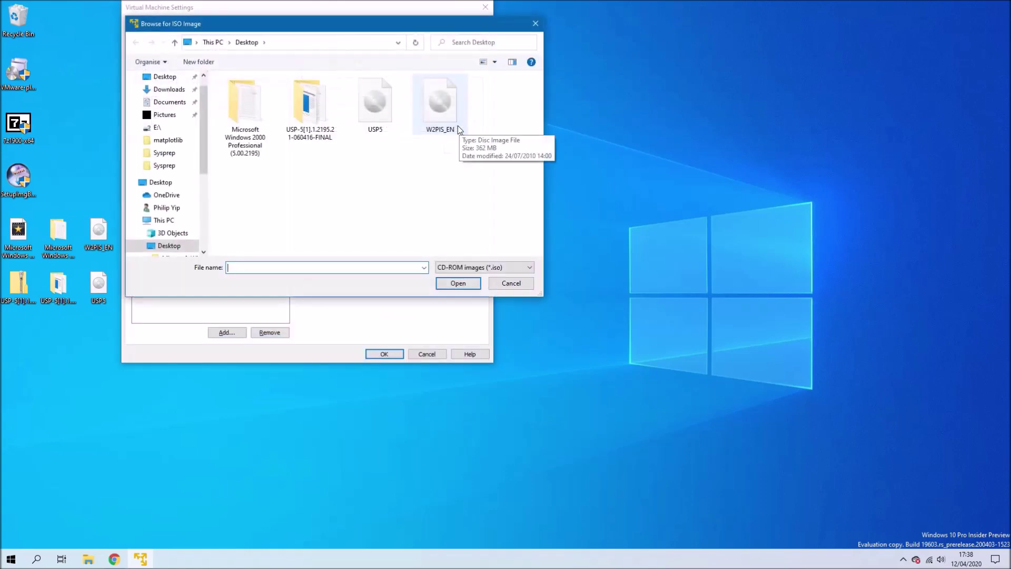
click(379, 123)
double_click(380, 122)
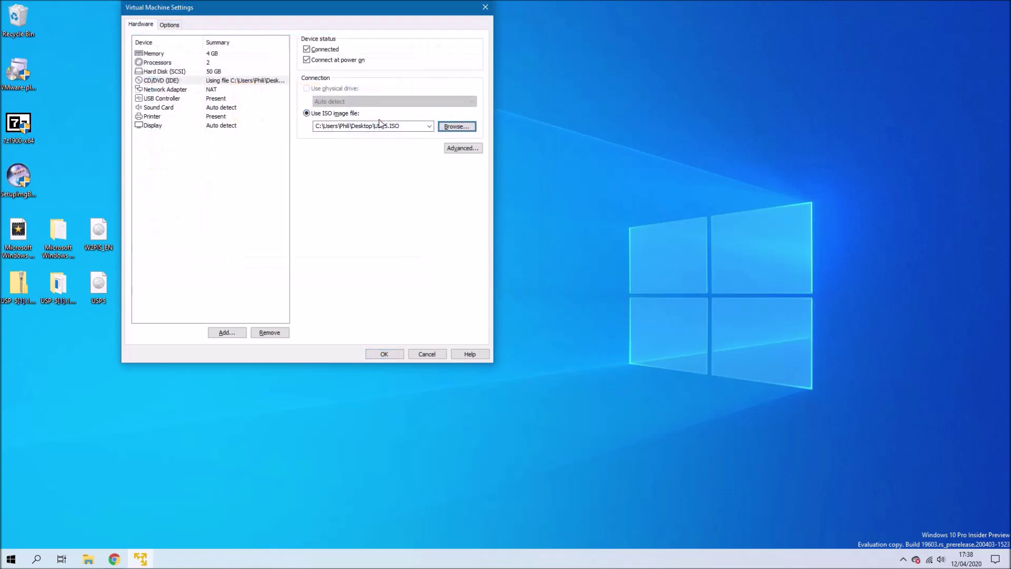
click(383, 351)
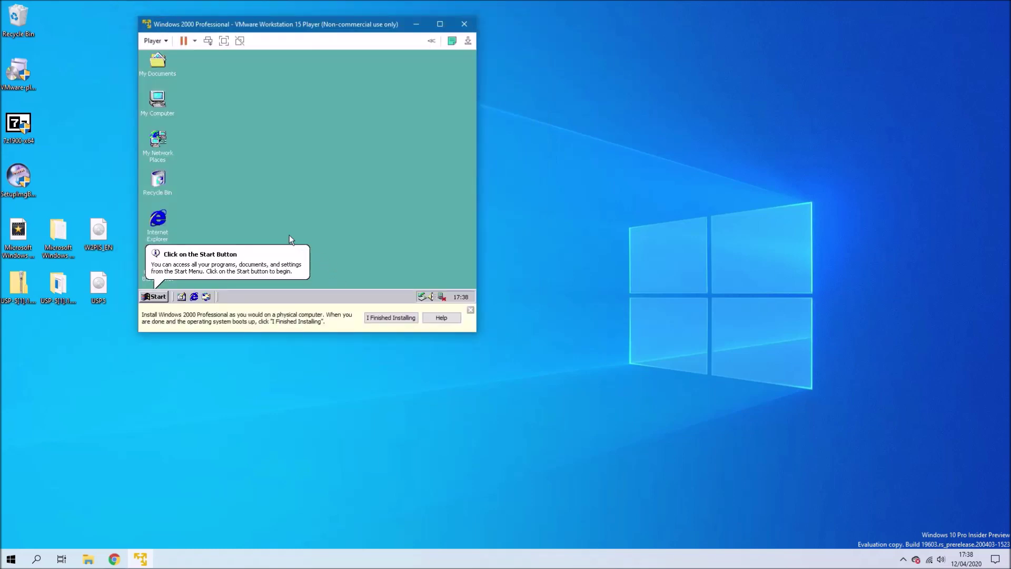
Run w2ksp51 from the USP5 (D:) disc, accept the licence, and install Unofficial SP 5.1
double_click(166, 107)
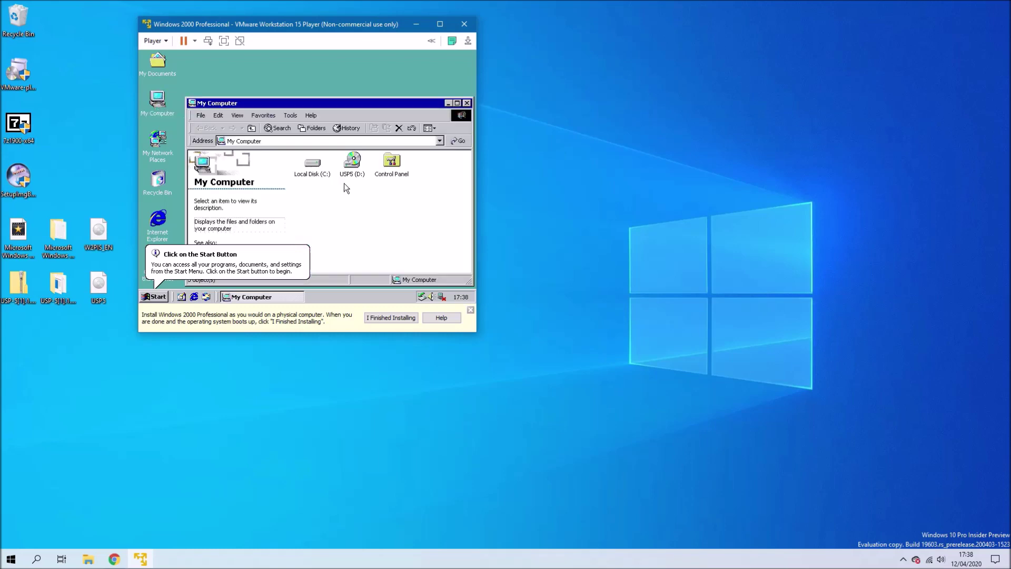
right_click(351, 166)
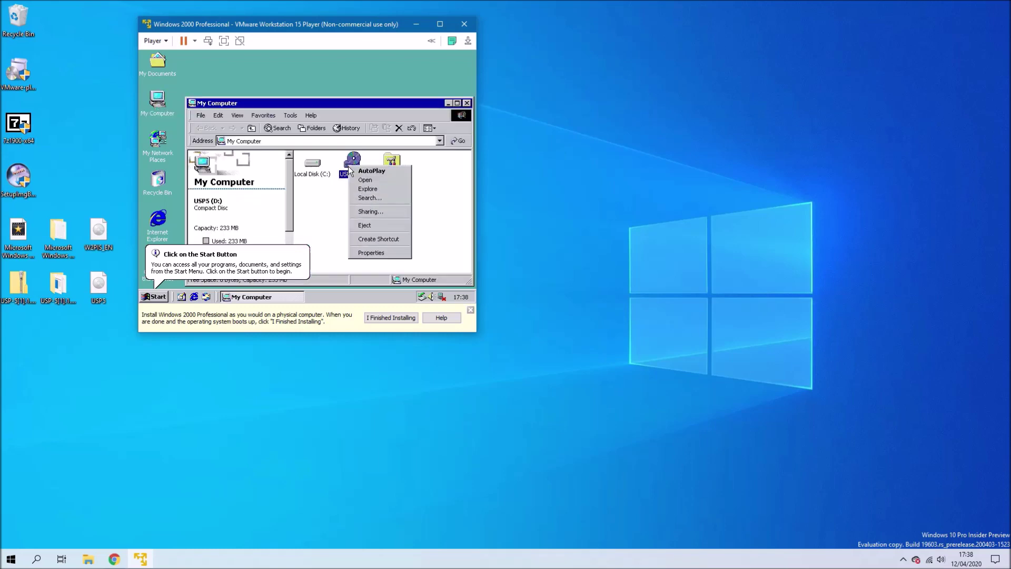
click(368, 188)
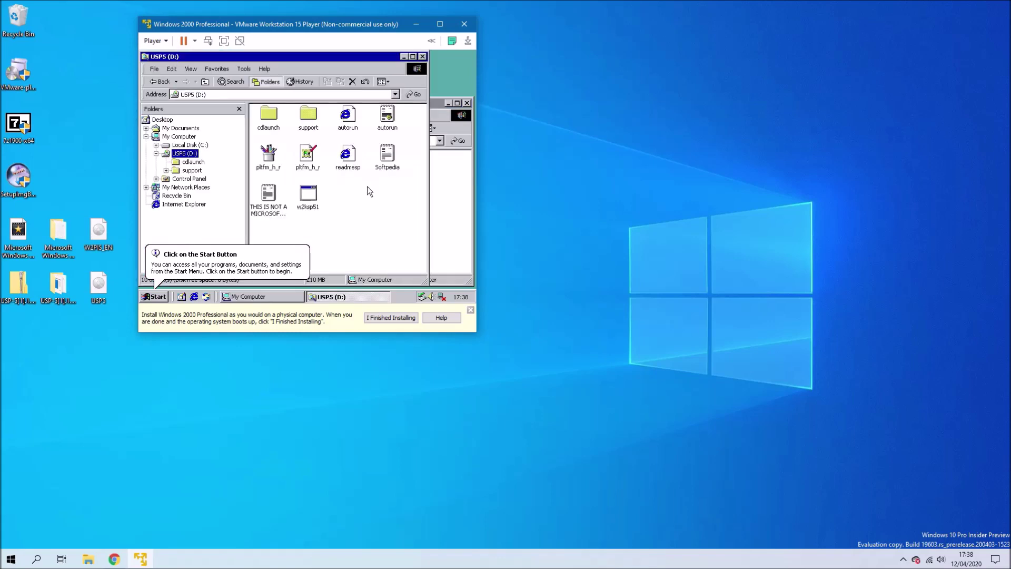
double_click(308, 196)
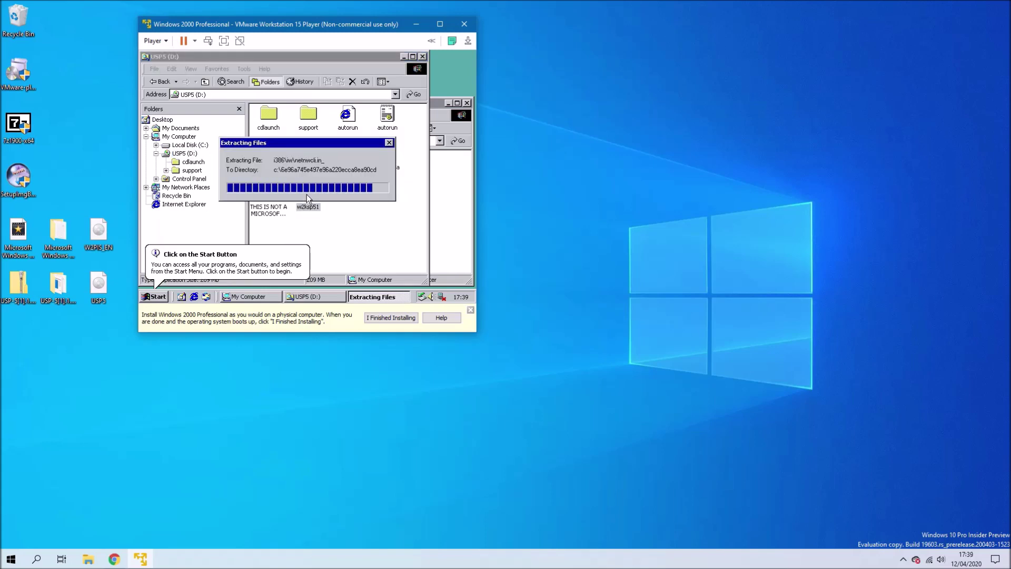
click(321, 264)
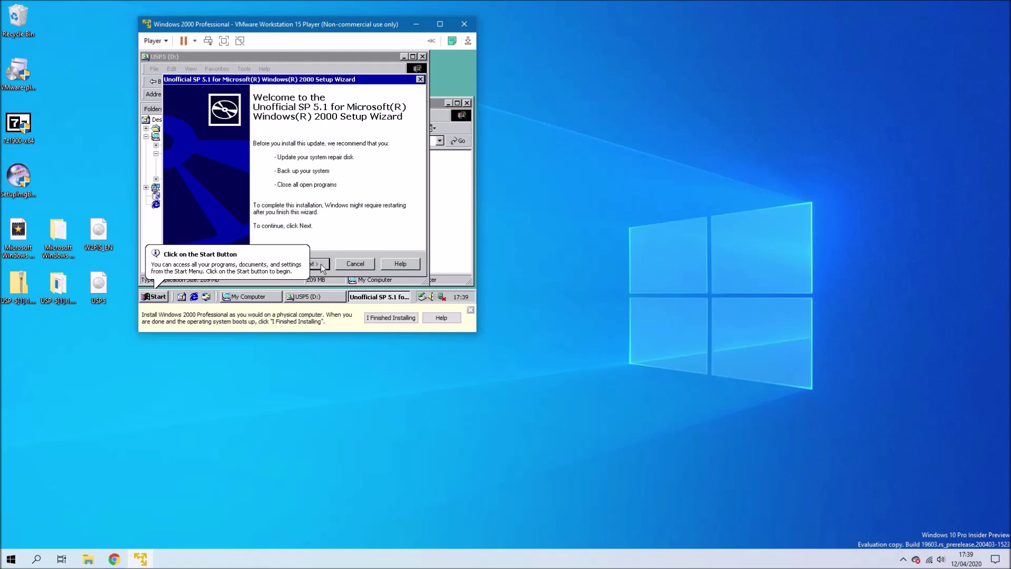
click(314, 232)
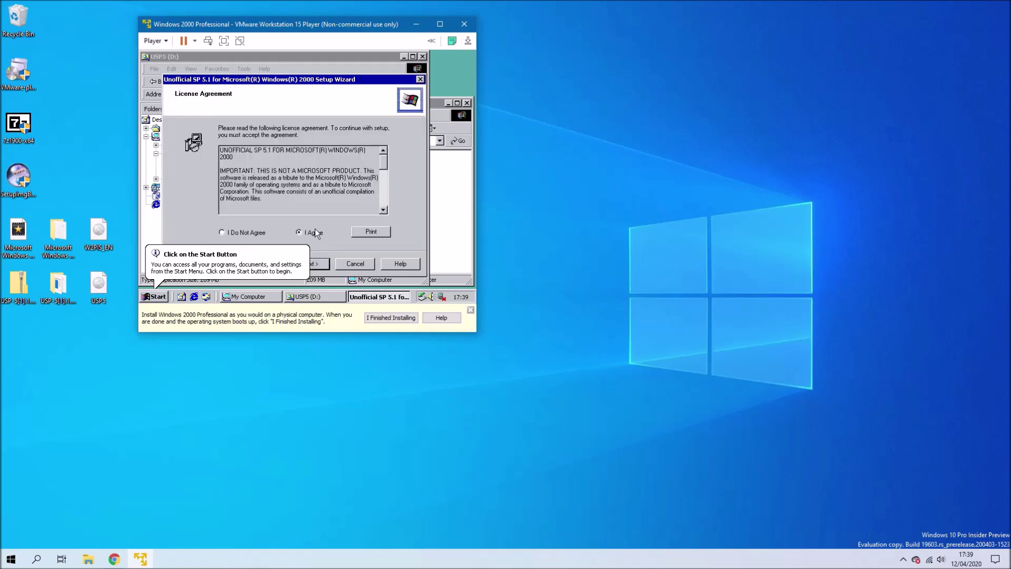
click(320, 264)
click(319, 264)
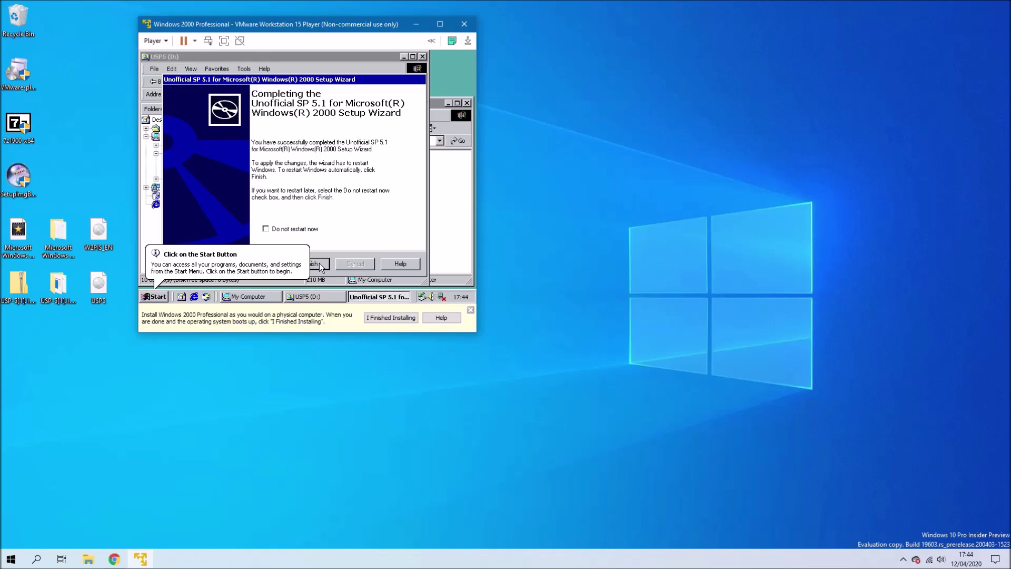
click(318, 263)
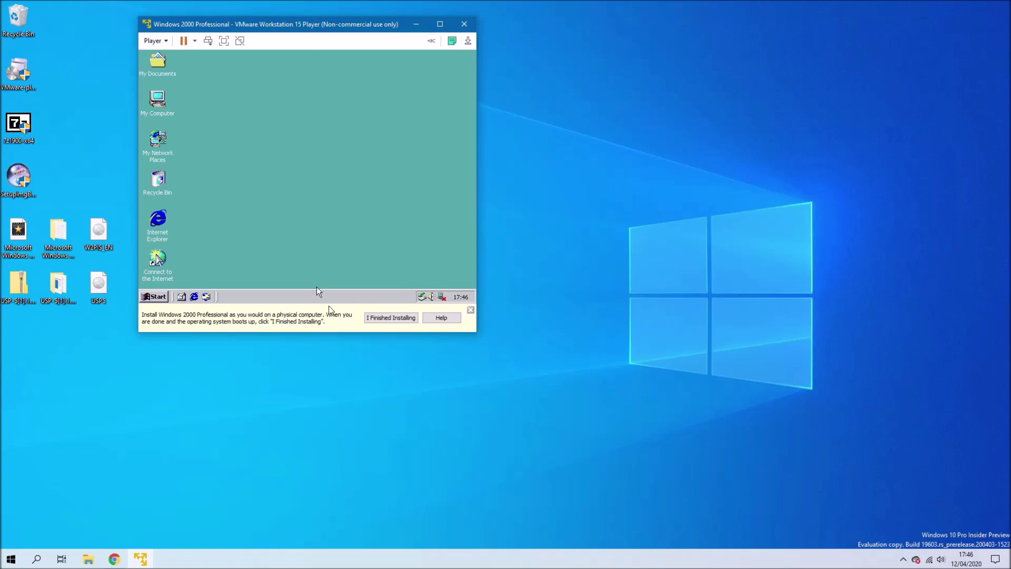
Dismiss the player's reminder with I Finished Installing, then select My Computer on the desktop
click(391, 317)
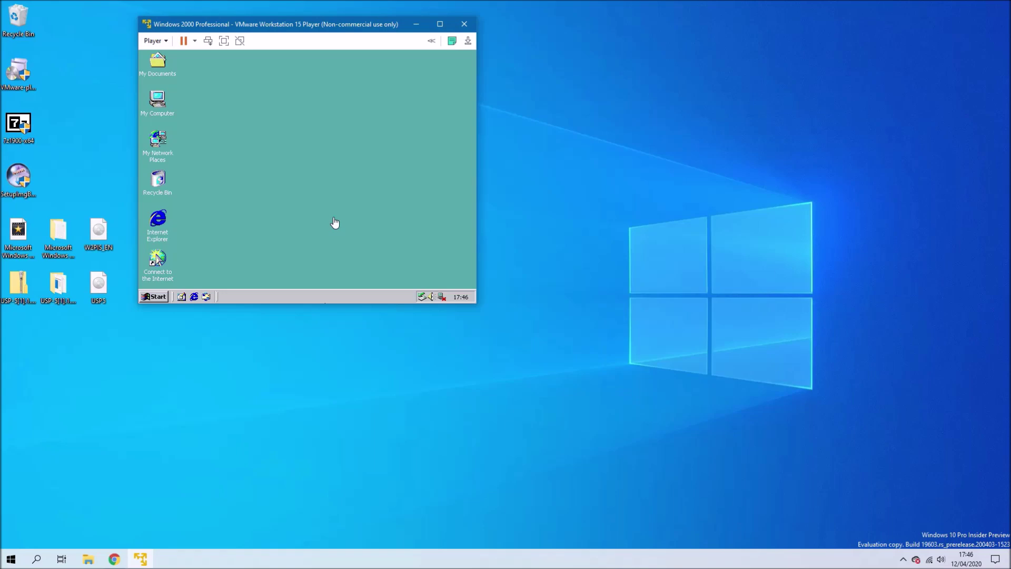
click(161, 107)
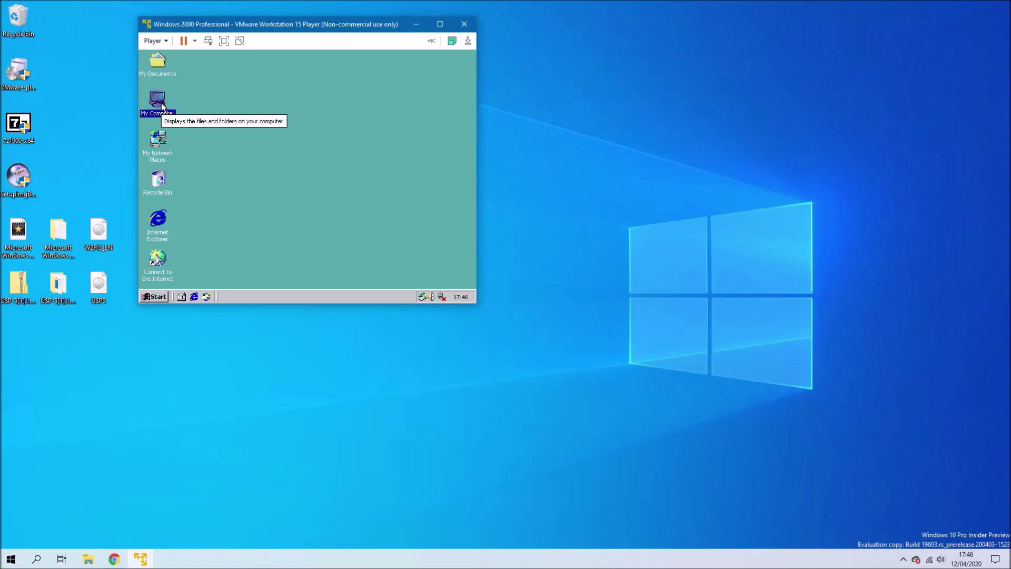
Install VMware Tools via Player > Manage with the Typical setup and restart the guest
double_click(161, 107)
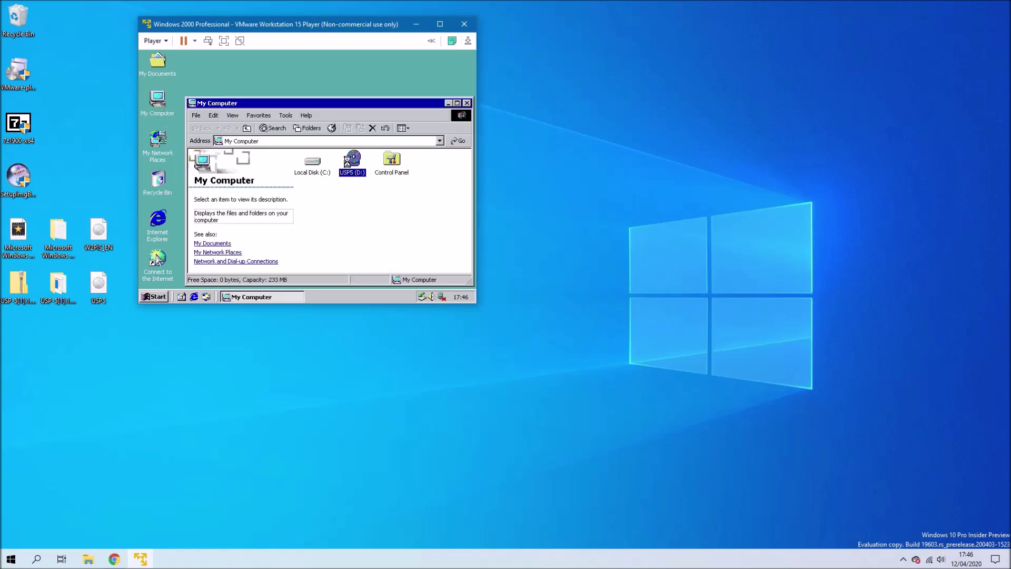
right_click(348, 162)
click(308, 203)
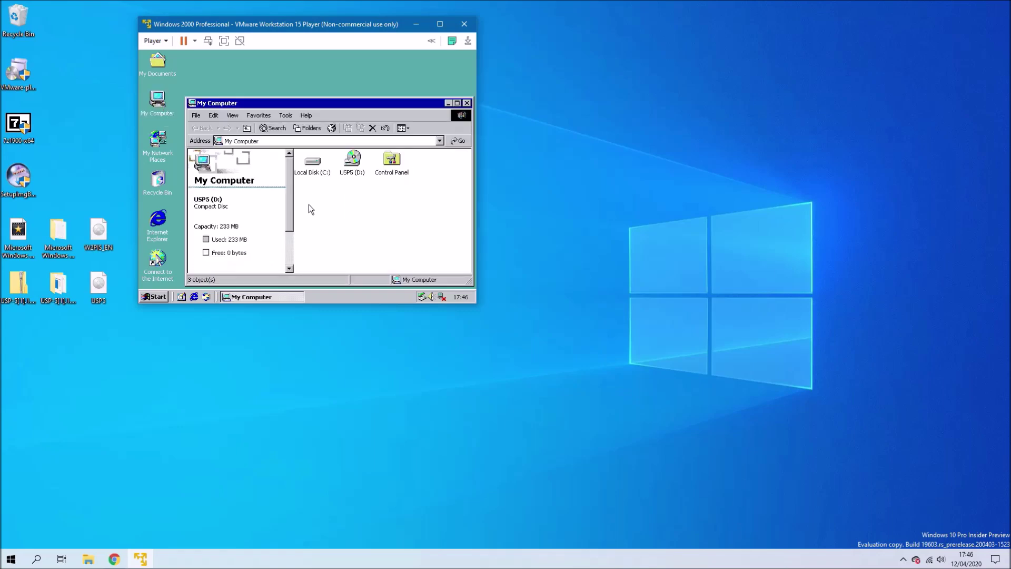
click(155, 41)
mouse_move(174, 105)
click(332, 103)
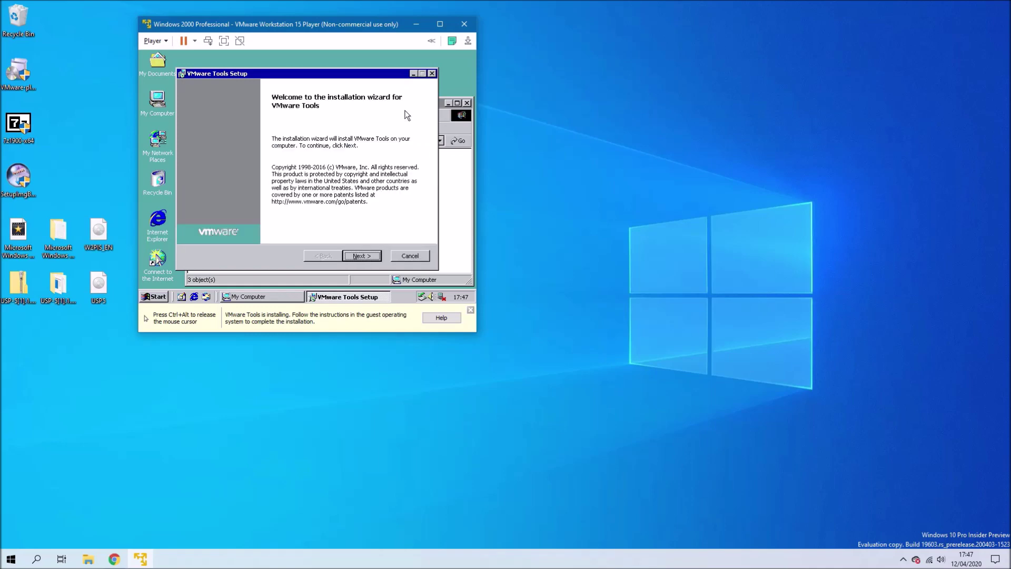
click(367, 255)
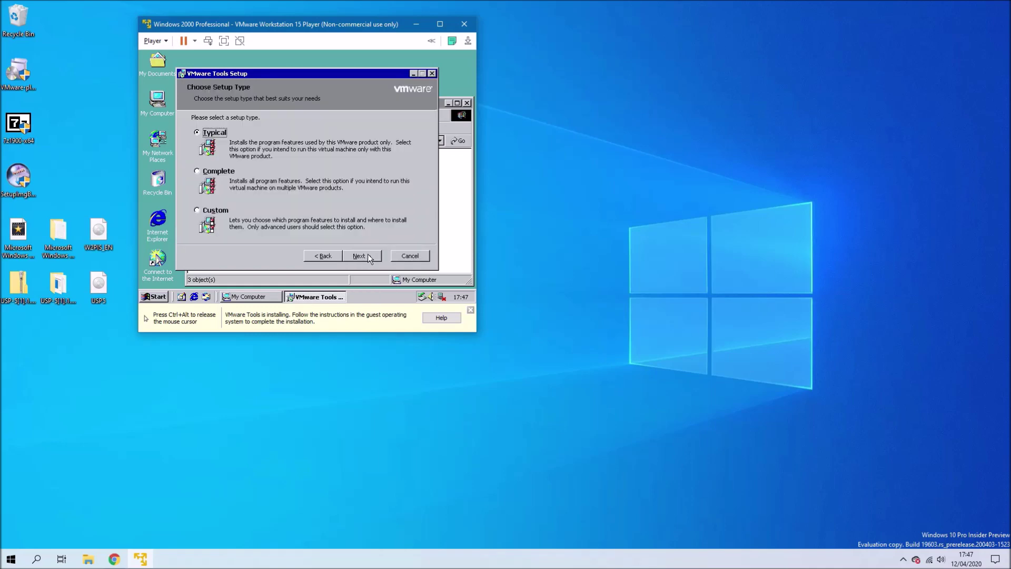
click(367, 255)
click(367, 255)
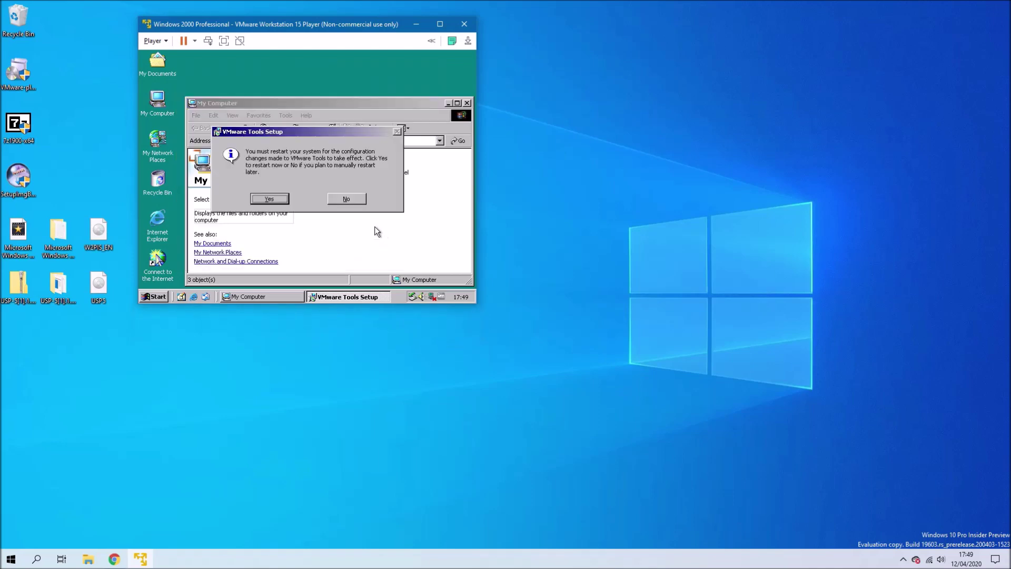
key(Return)
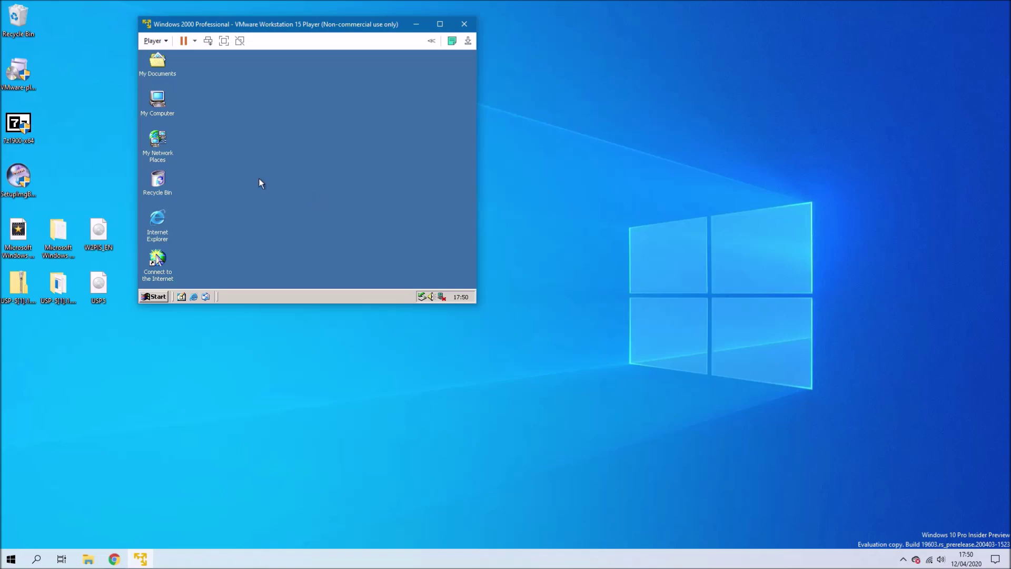
Bring up the My Computer context menu on the rebooted Windows 2000 desktop
right_click(156, 101)
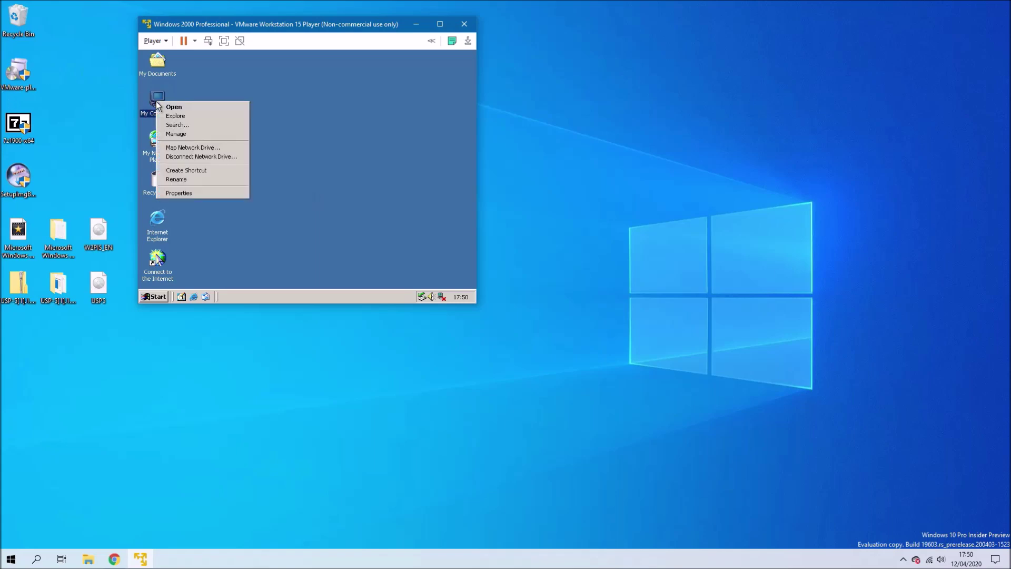
click(196, 191)
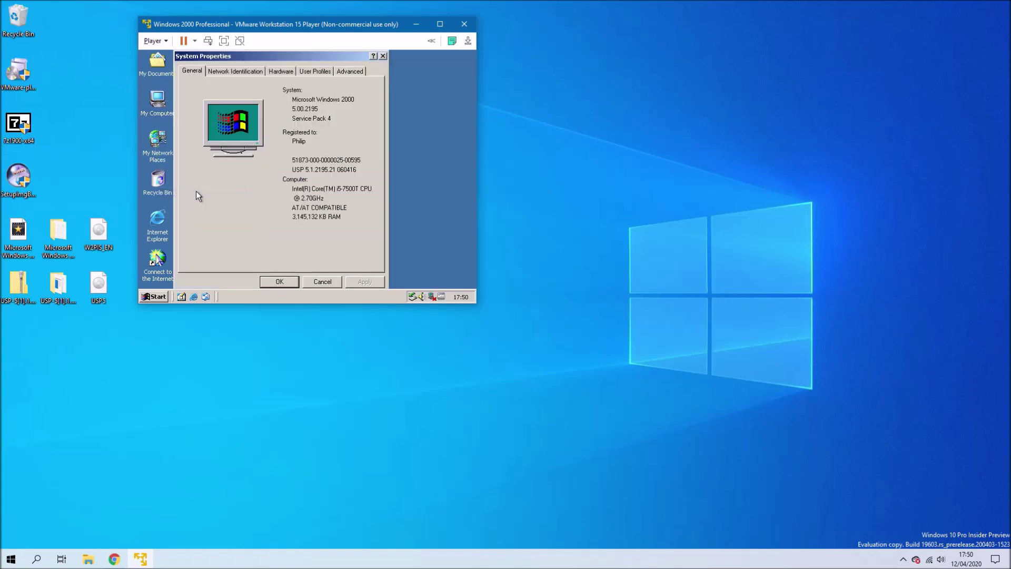
click(283, 68)
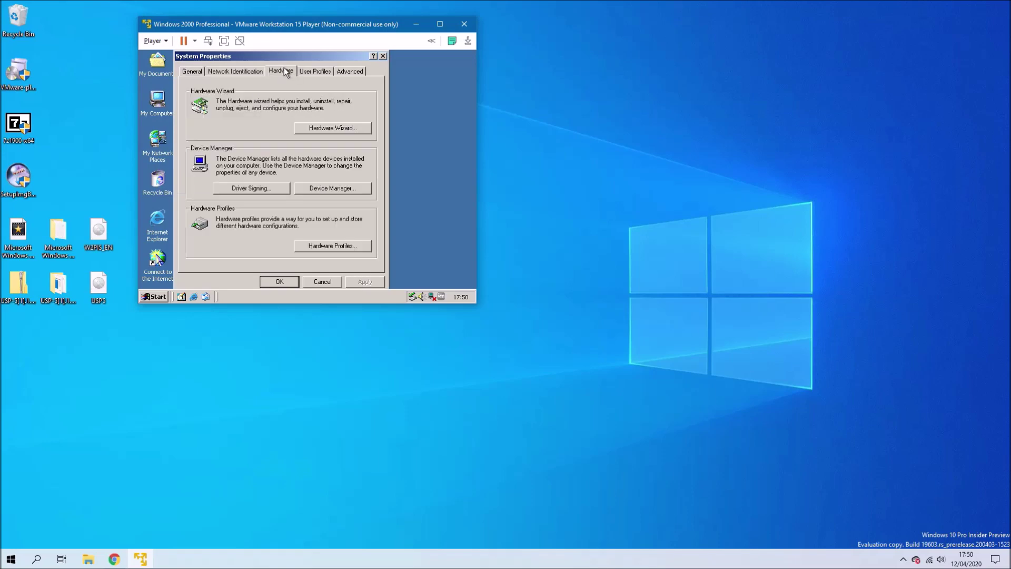
click(309, 190)
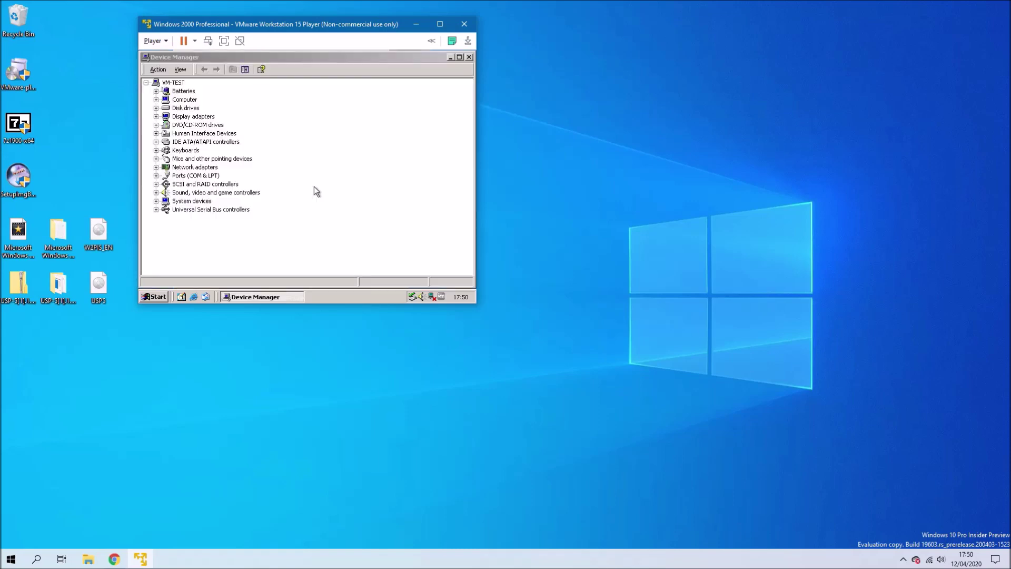
click(469, 57)
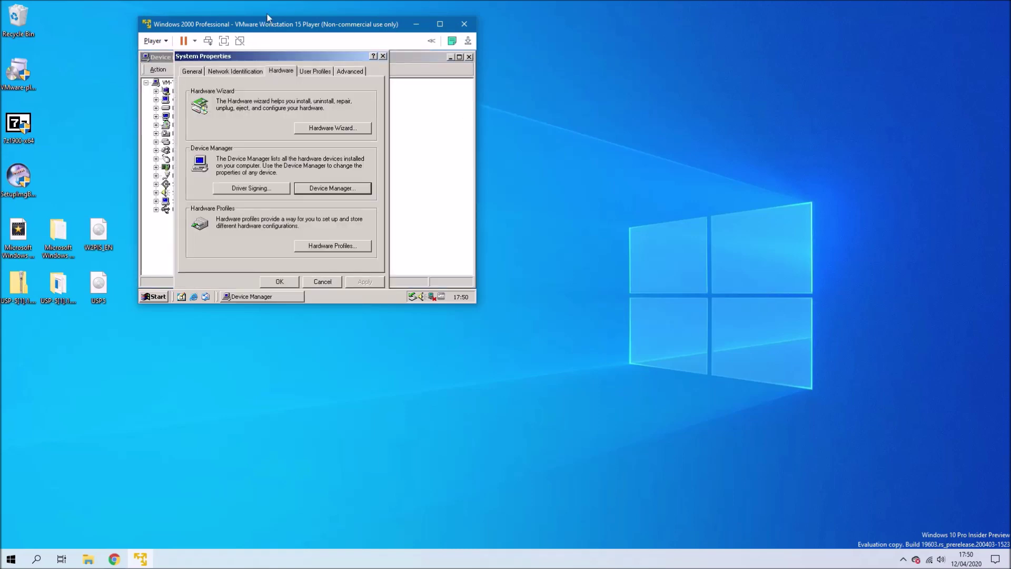
click(383, 56)
click(470, 58)
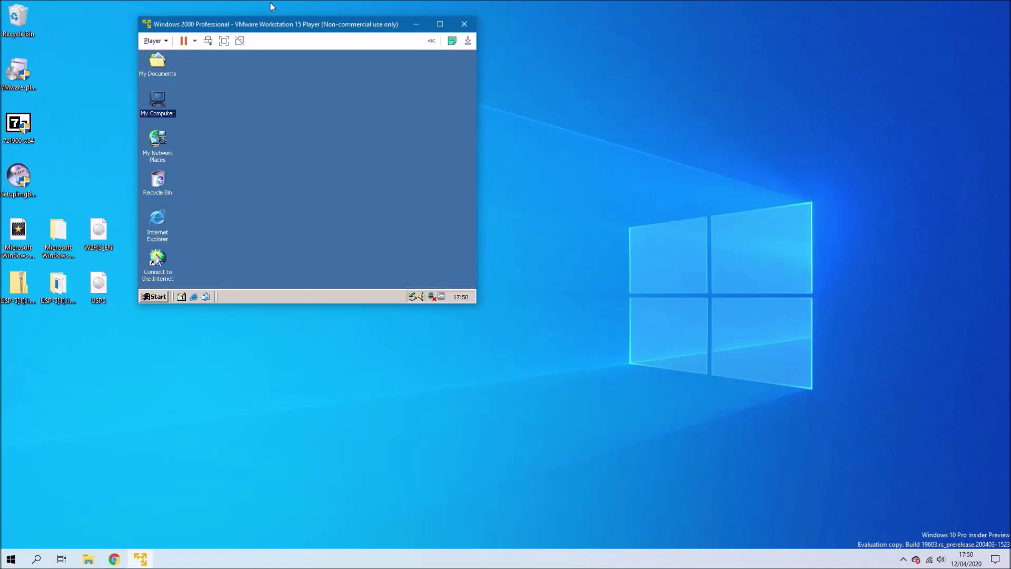
Switch the Windows 2000 virtual machine to full screen and open the guest's Start menu
click(224, 40)
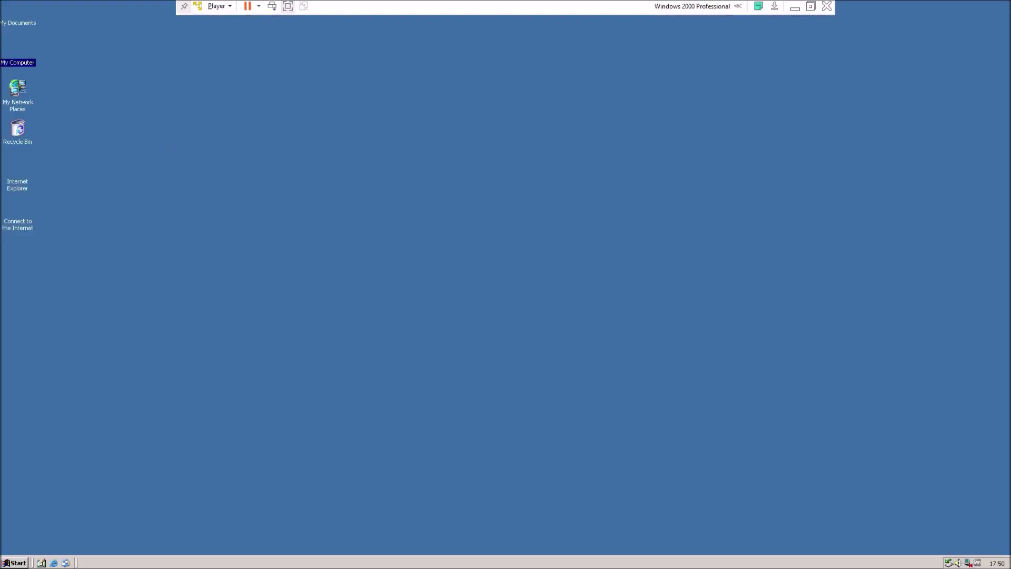
click(15, 562)
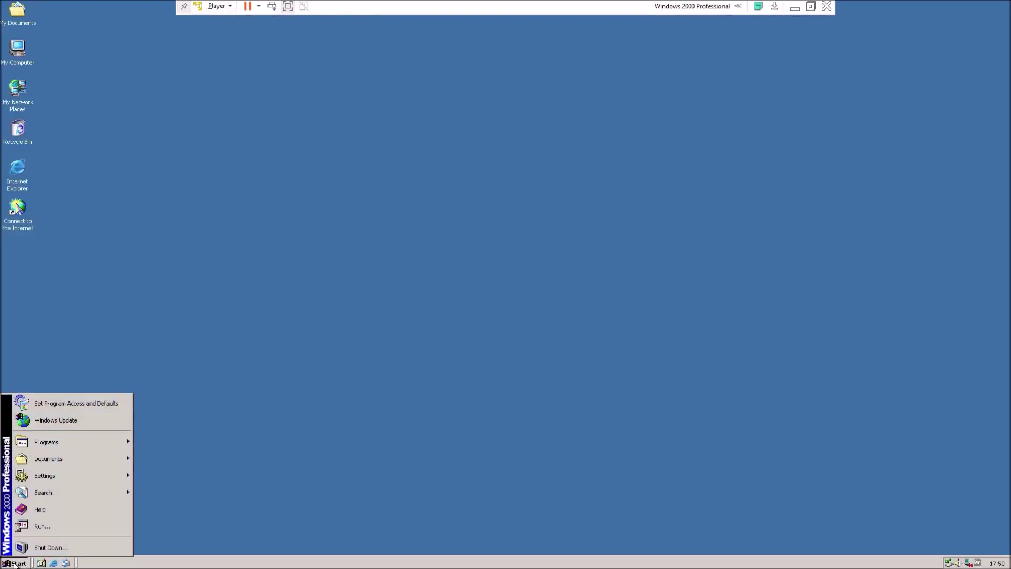